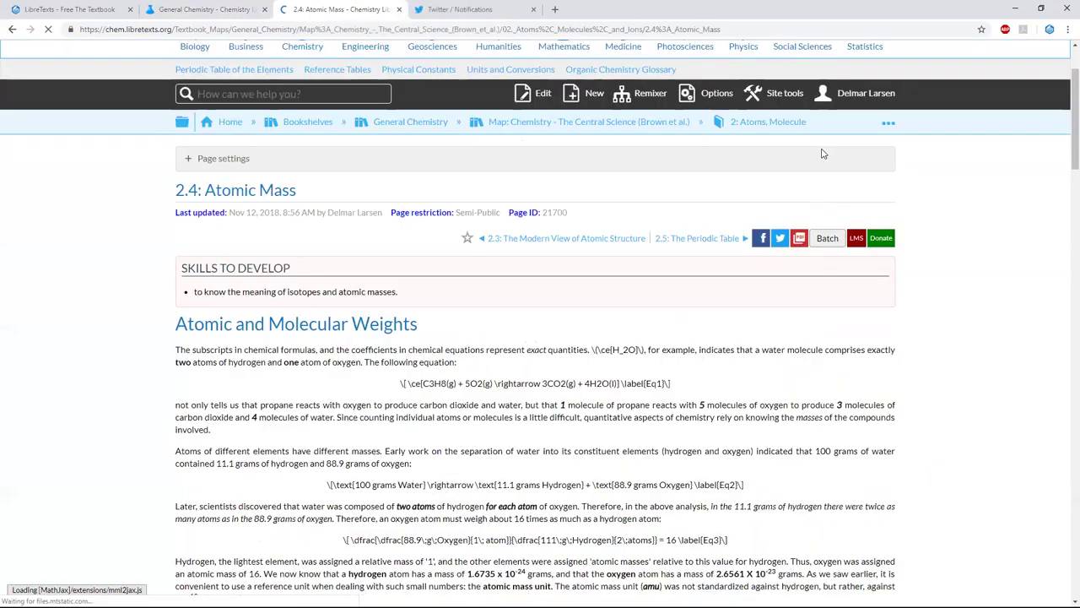
# - Open the PDF version of the 2.4: Atomic Mass page, look through its pages, and close it
pyautogui.click(803, 179)
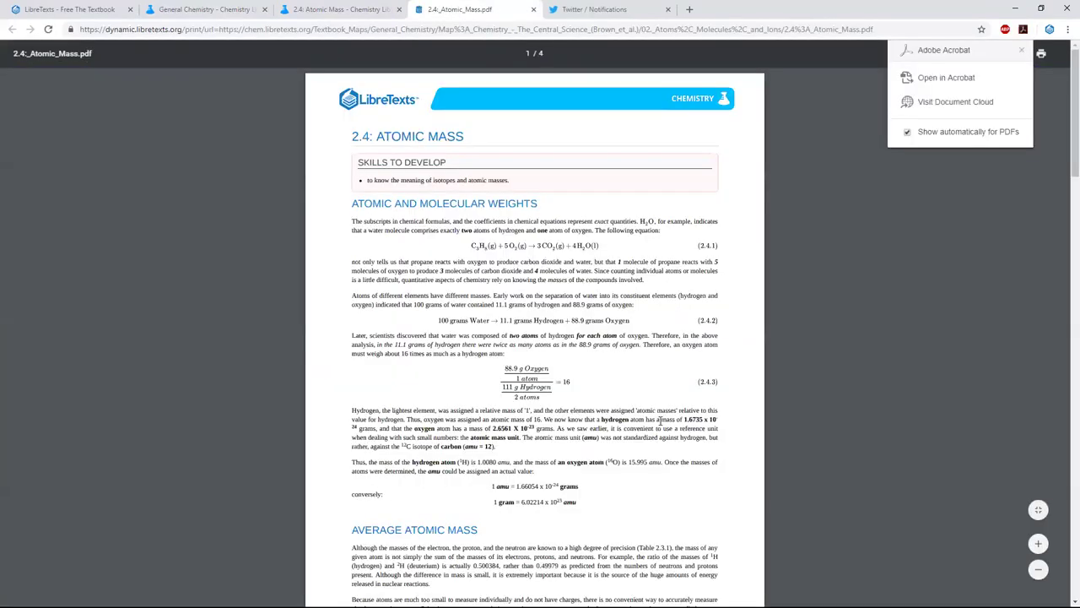
pyautogui.scroll(-5, 619, 346)
pyautogui.scroll(-9, 658, 422)
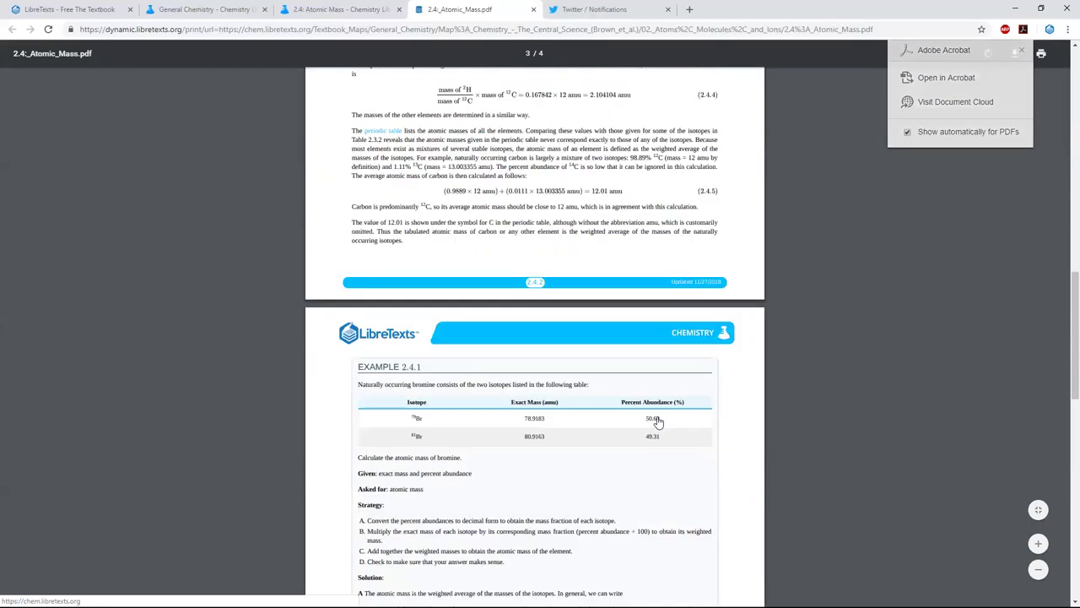
pyautogui.scroll(15, 658, 422)
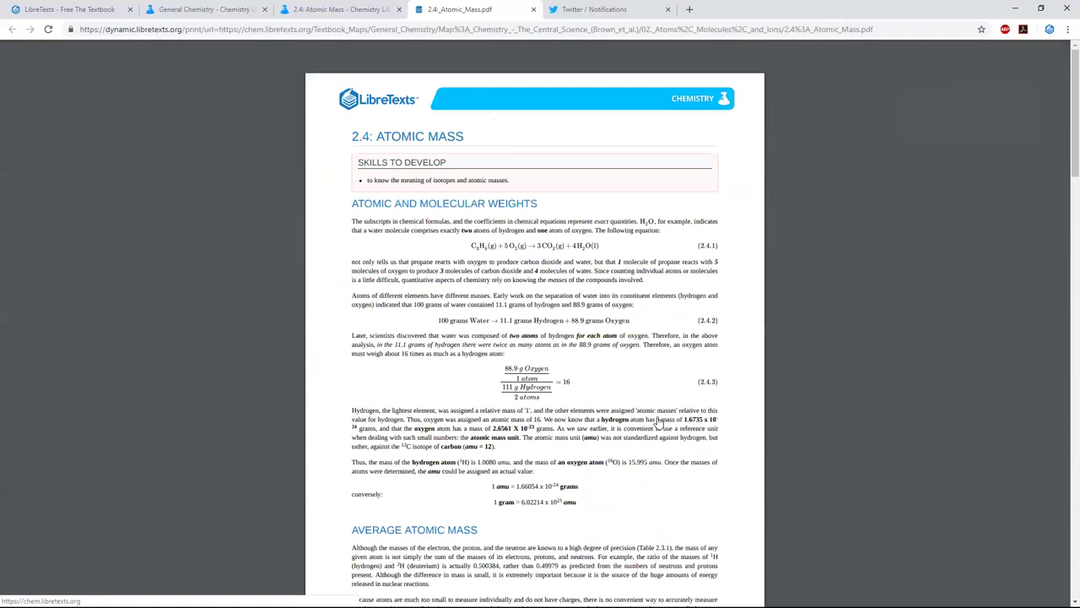
pyautogui.click(533, 10)
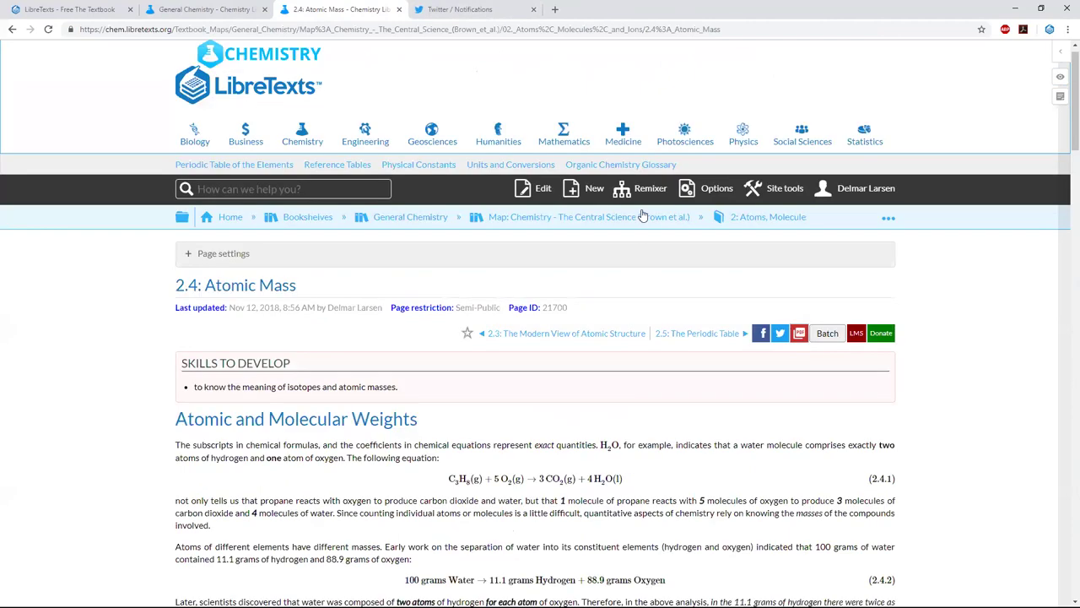
# - Open the OER Remixer and examine its college and name fields and its source and editor panels
pyautogui.click(641, 189)
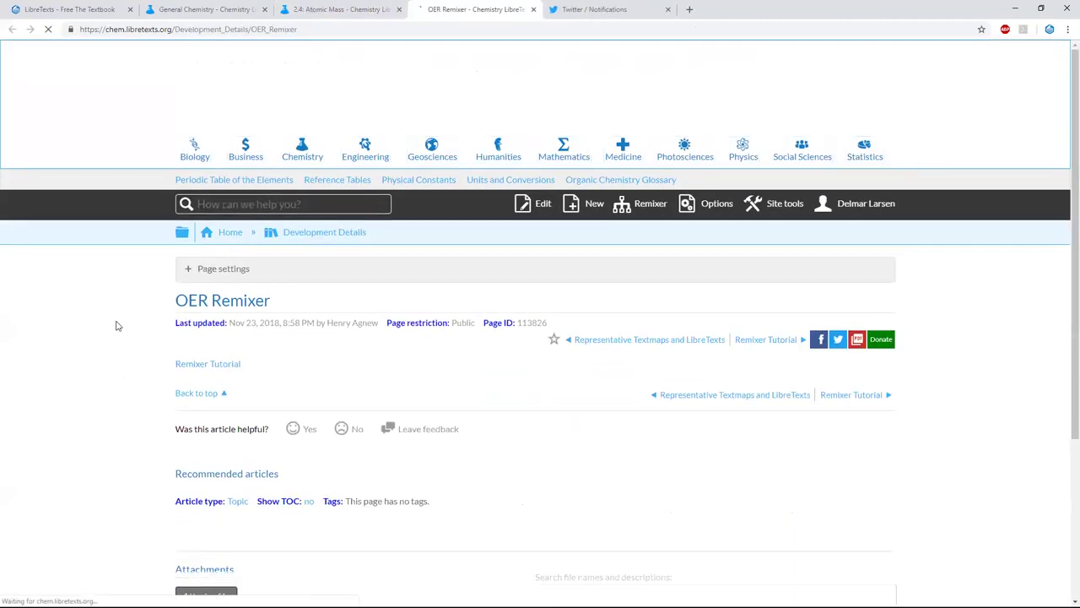
pyautogui.scroll(-2, 108, 363)
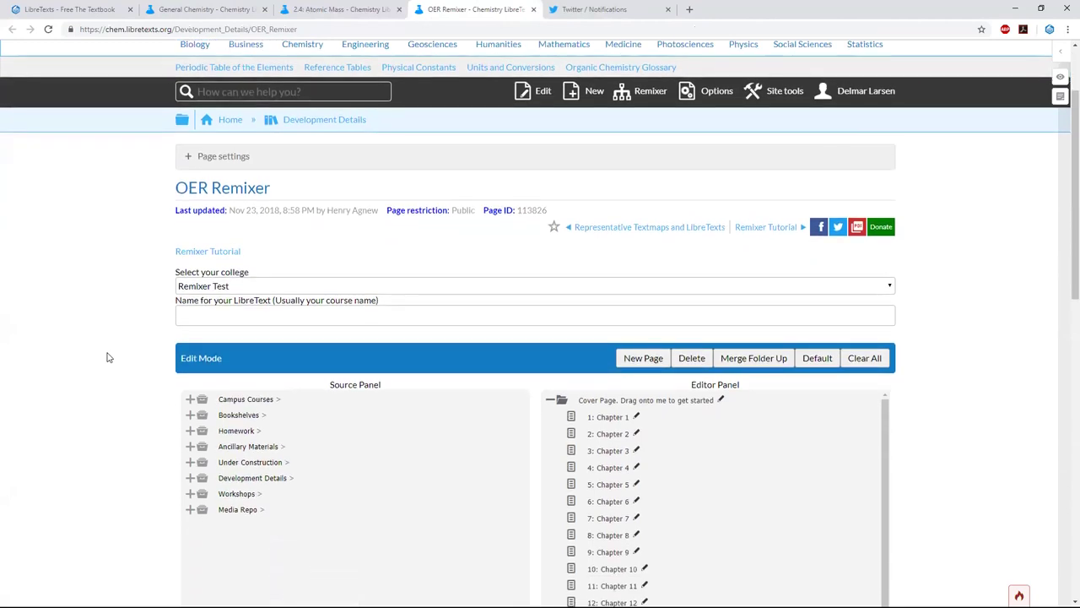
pyautogui.scroll(-2, 107, 357)
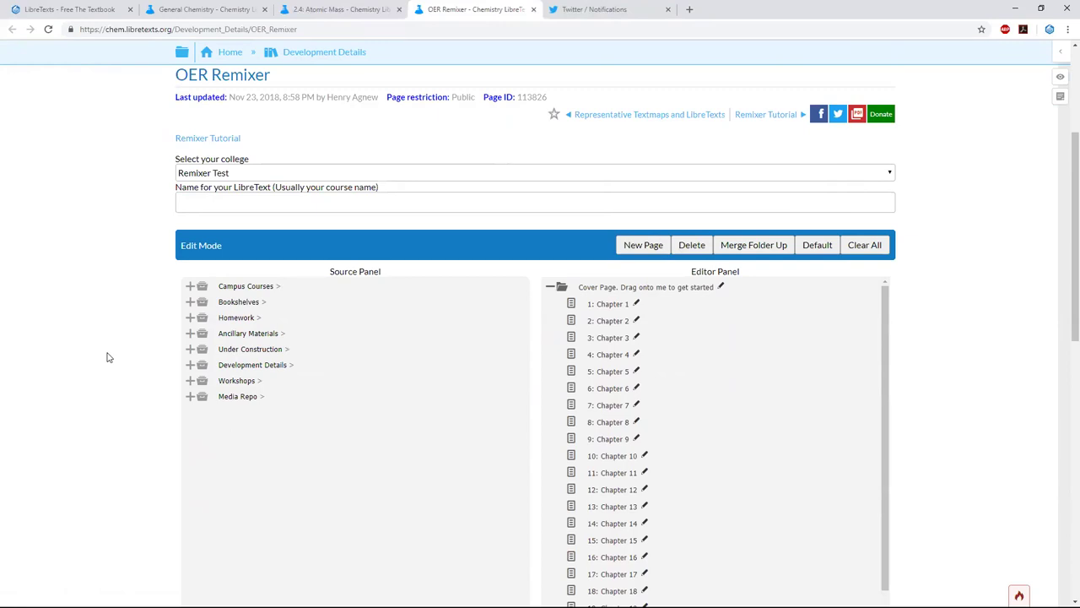
pyautogui.scroll(-2, 100, 383)
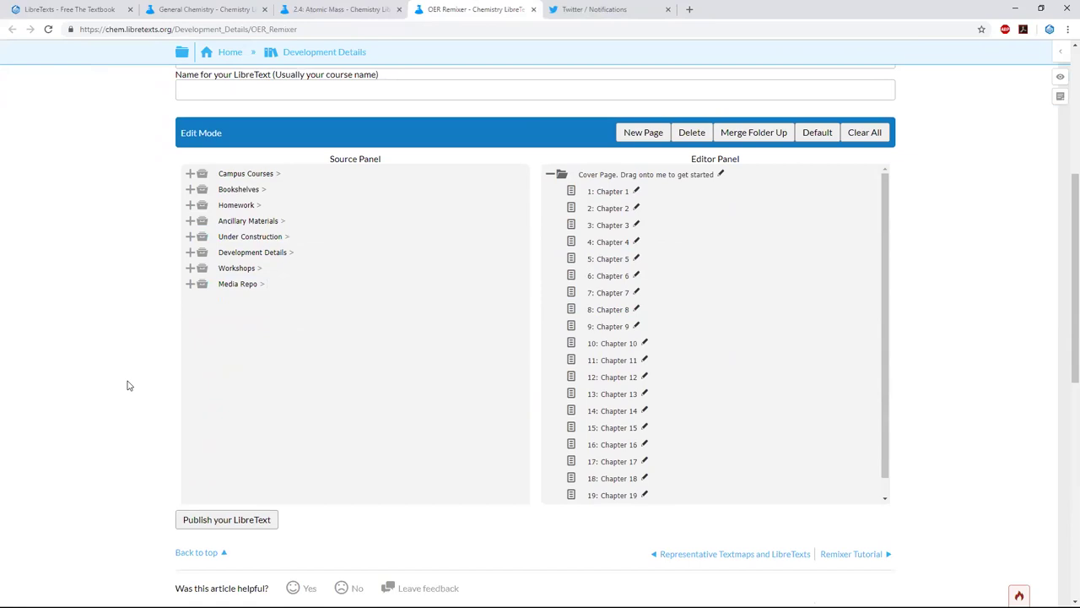
pyautogui.scroll(1, 127, 385)
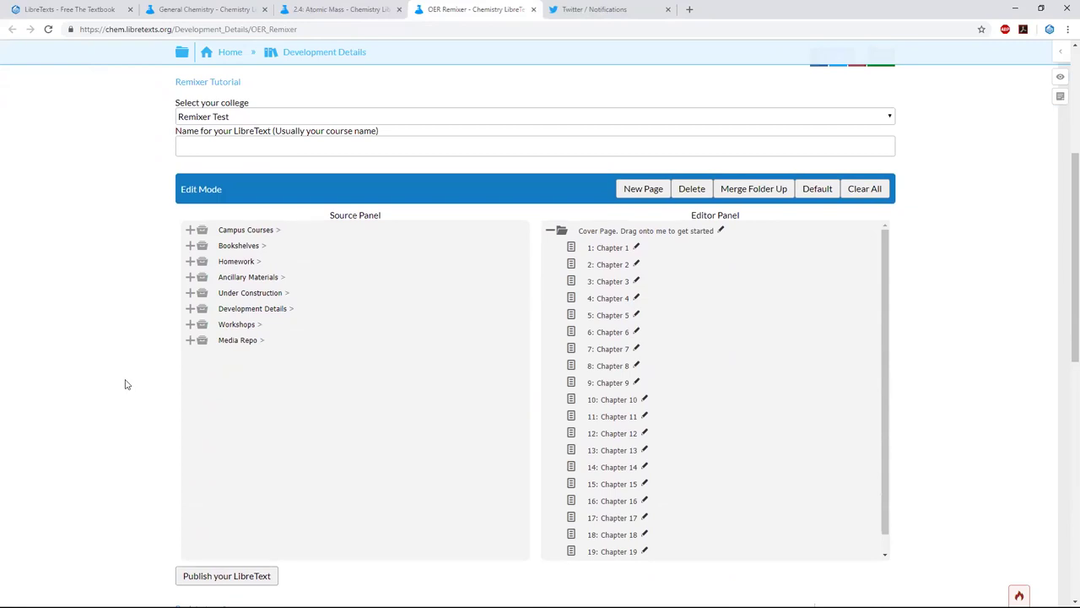
pyautogui.scroll(1, 81, 360)
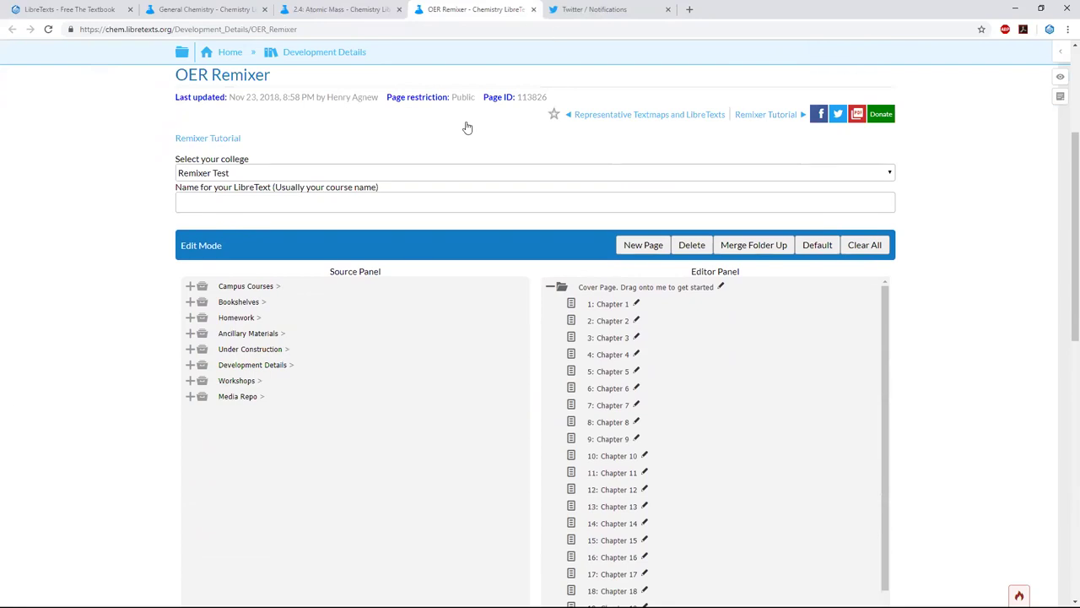
# - Look through the list of colleges and keep Remixer Test as the selected college
pyautogui.click(292, 171)
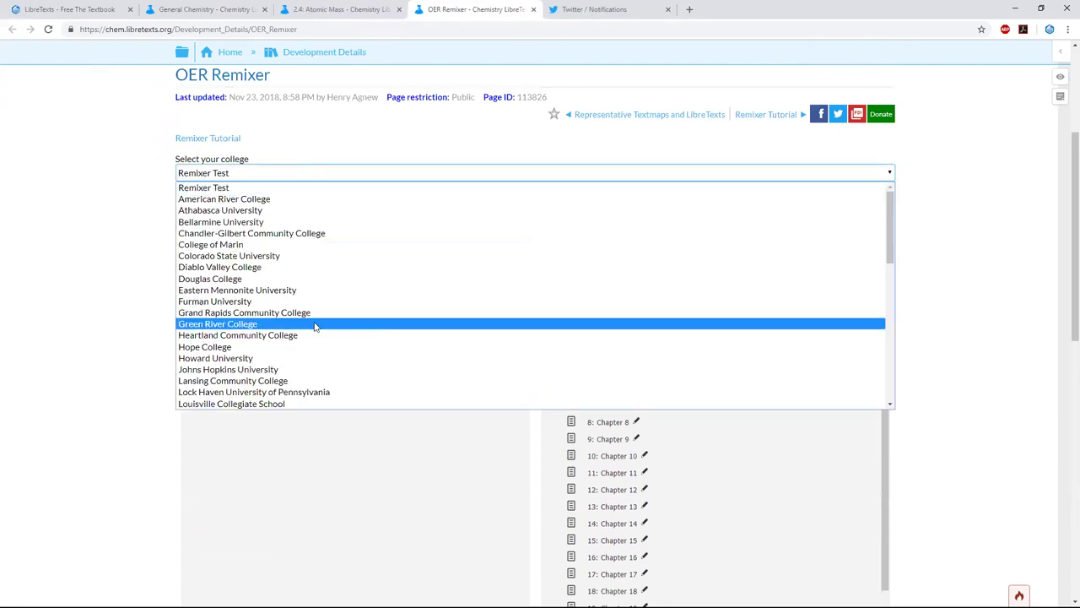
pyautogui.scroll(-10, 314, 321)
pyautogui.scroll(15, 314, 321)
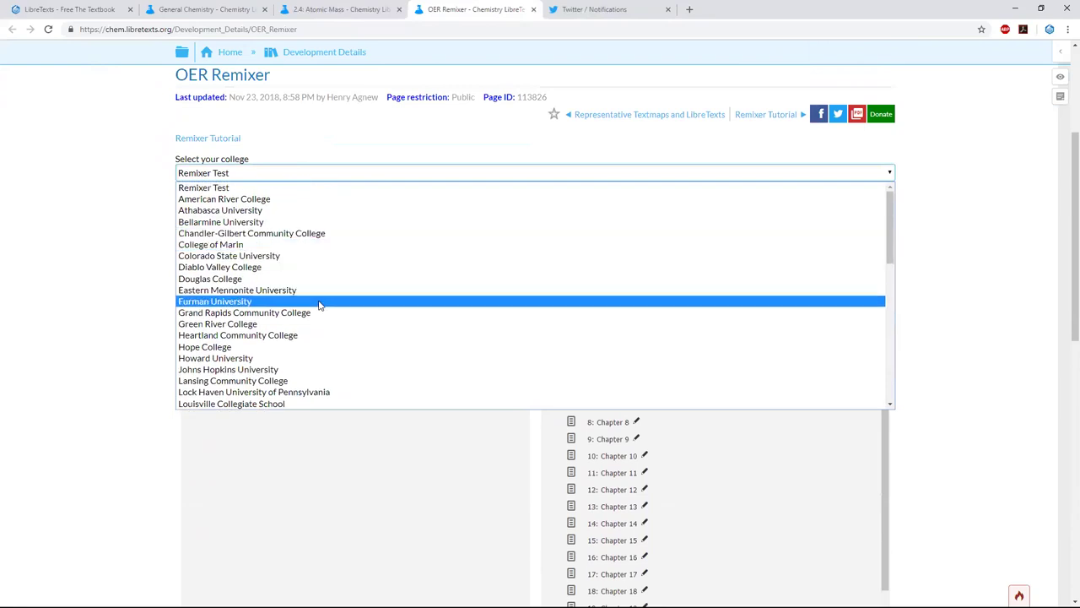
pyautogui.scroll(-15, 321, 305)
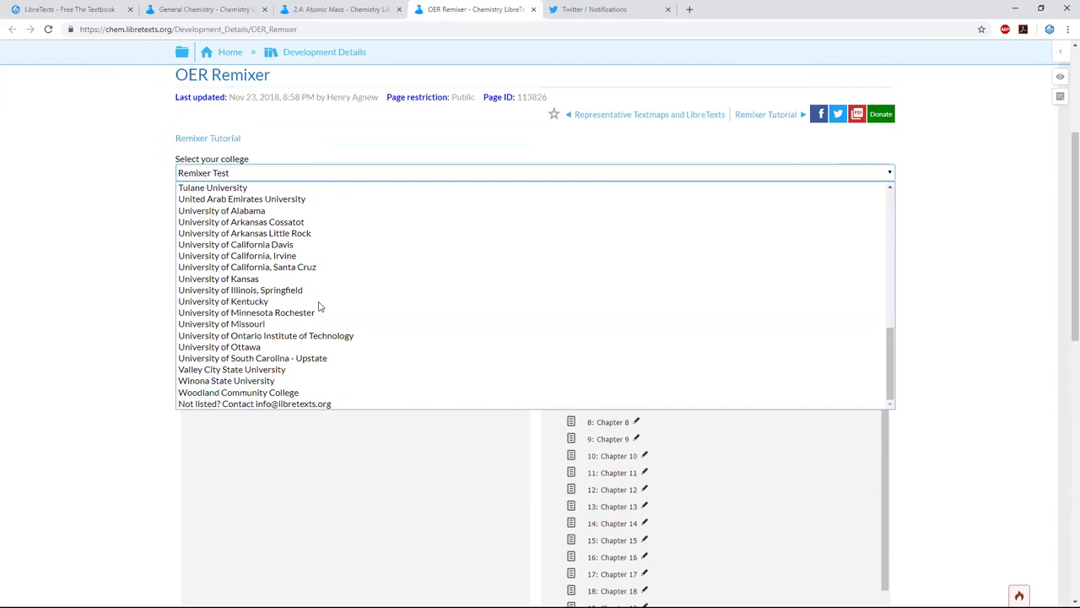
pyautogui.scroll(15, 321, 306)
pyautogui.click(200, 186)
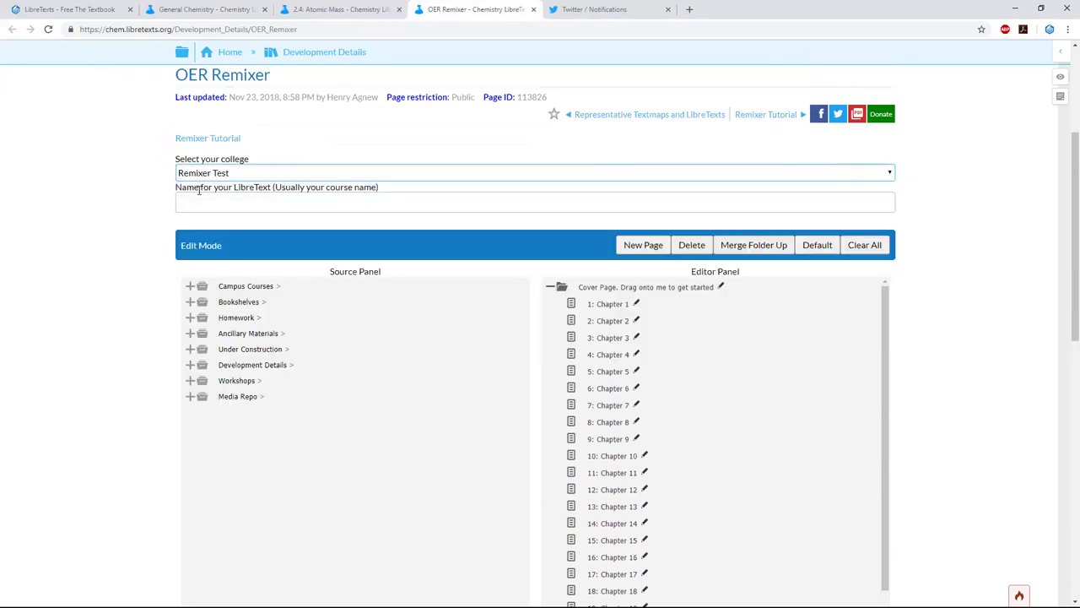
# - Name the LibreText "UCD: CHE 100 - I like Cats"
pyautogui.click(203, 202)
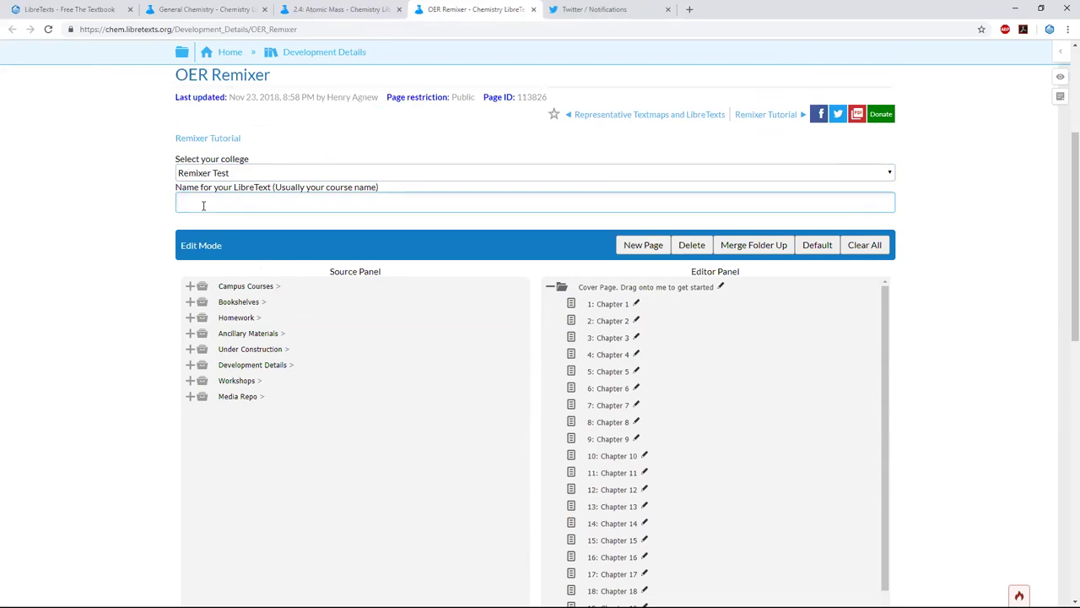
pyautogui.write('UCD:')
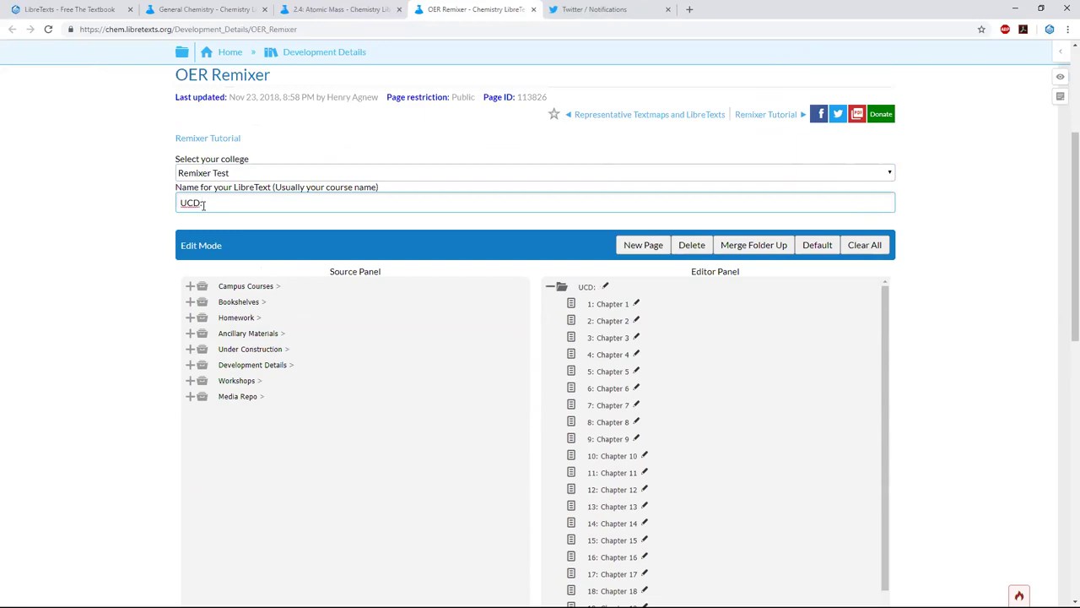
pyautogui.write(' CHE 100 - I like Cats')
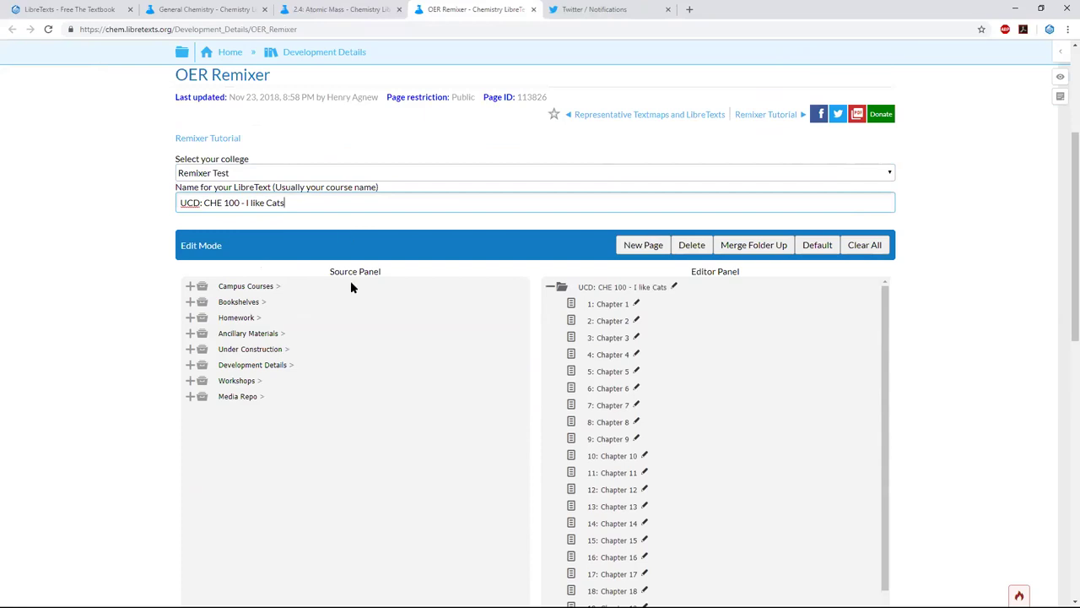
# - Review the default chapter outline, and expand Bookshelves and its General Chemistry shelf in the source tree
pyautogui.scroll(-1, 667, 295)
pyautogui.scroll(1, 678, 309)
pyautogui.scroll(-2, 1005, 315)
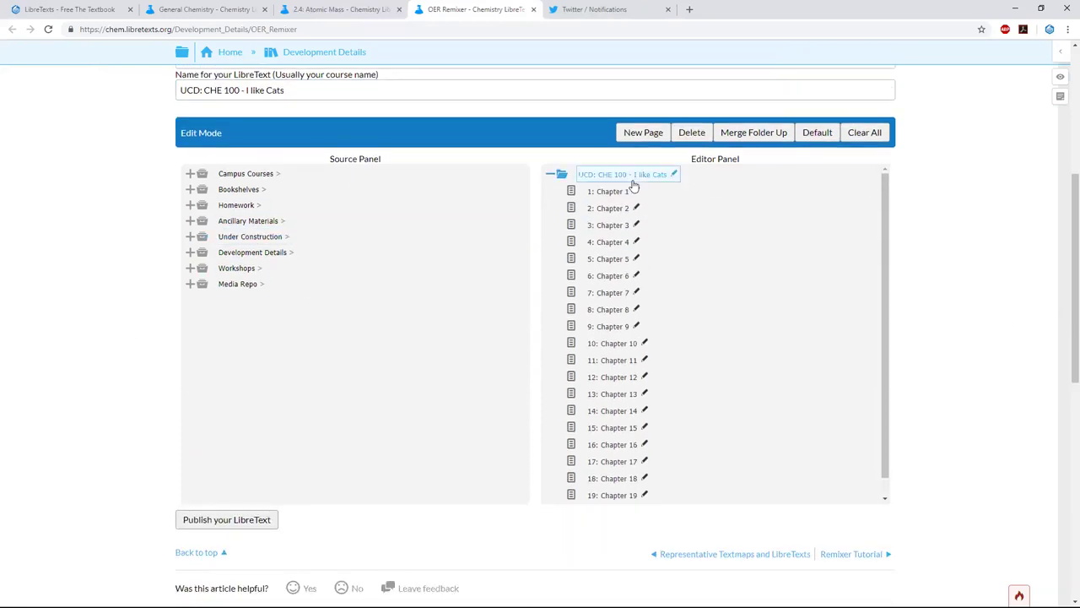
pyautogui.scroll(-1, 627, 479)
pyautogui.scroll(1, 627, 485)
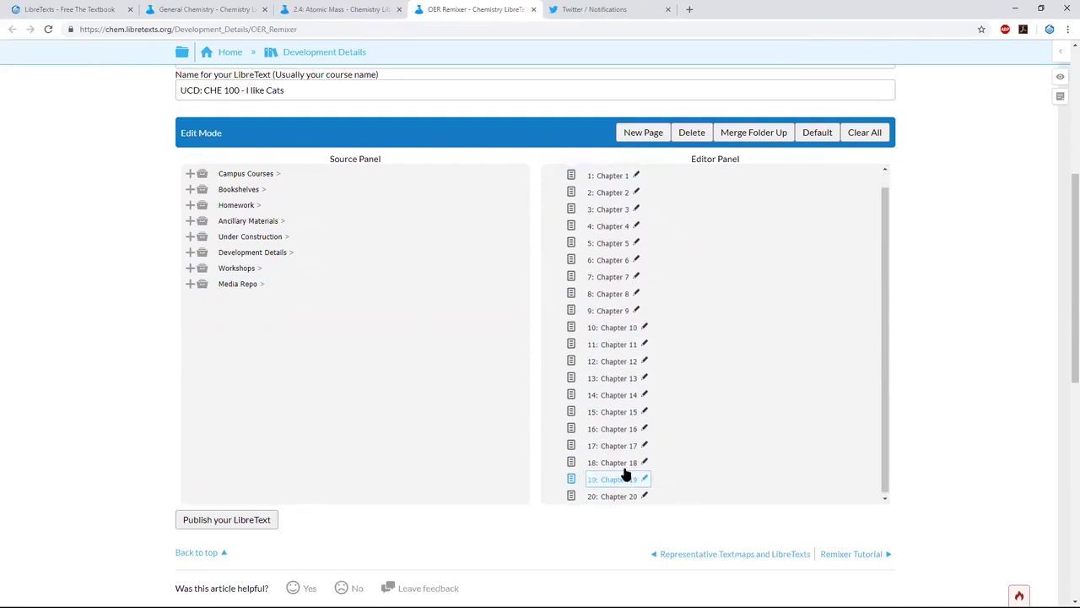
pyautogui.doubleClick(623, 193)
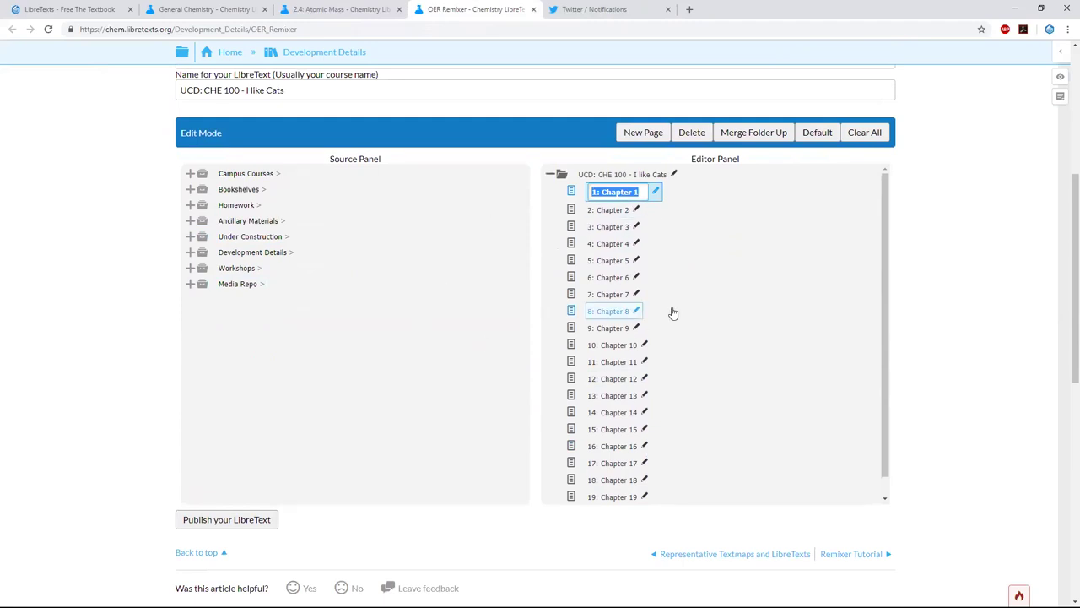
pyautogui.click(190, 189)
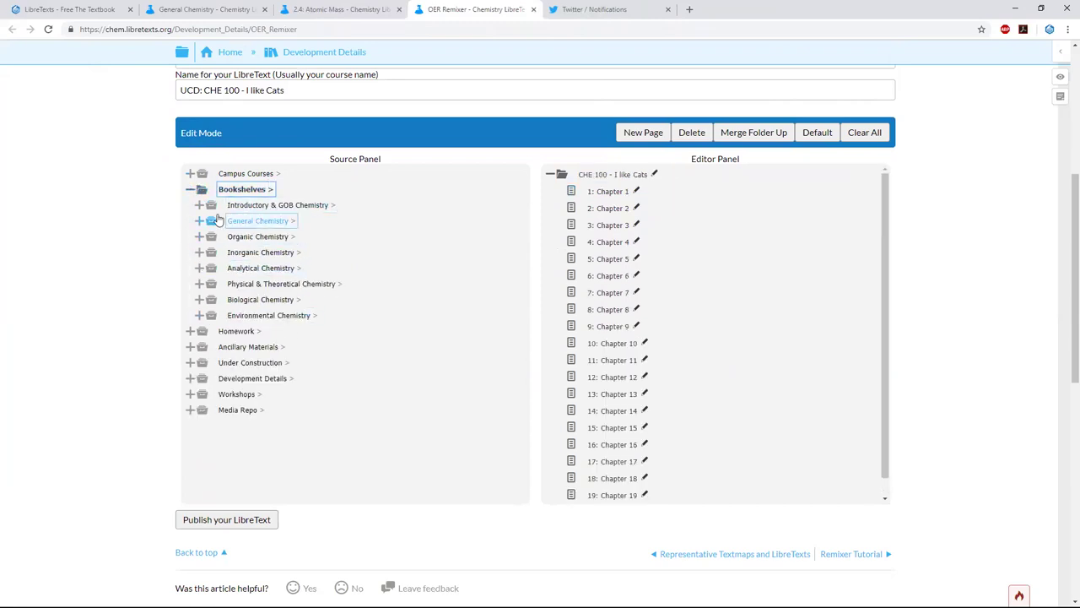
pyautogui.click(199, 220)
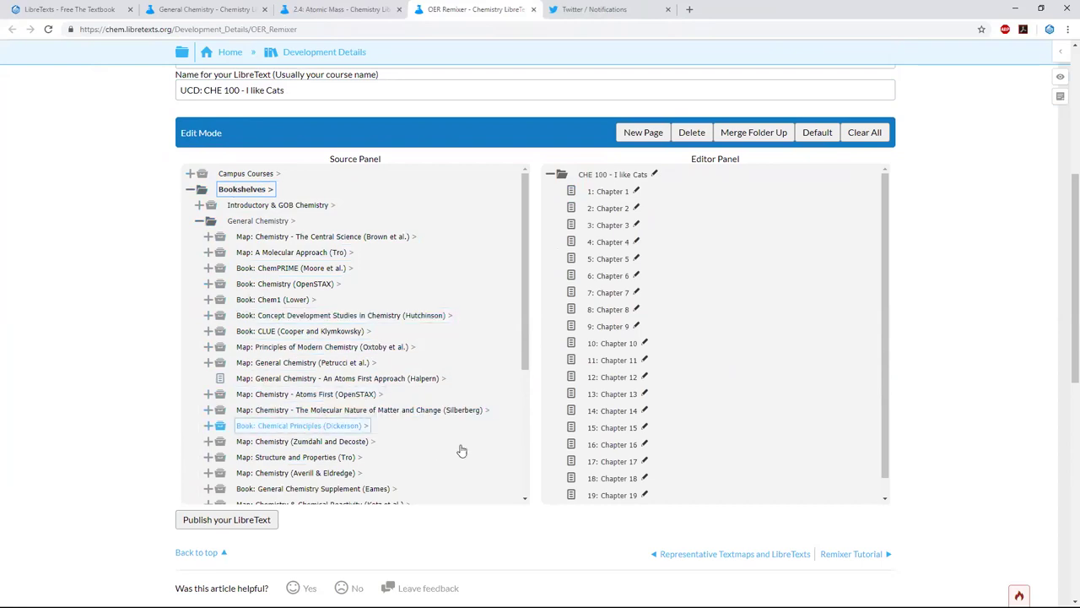
# - Rename Chapter 1 in the new text's outline to "1: I like cats"
pyautogui.click(609, 193)
pyautogui.doubleClick(610, 192)
pyautogui.write('I')
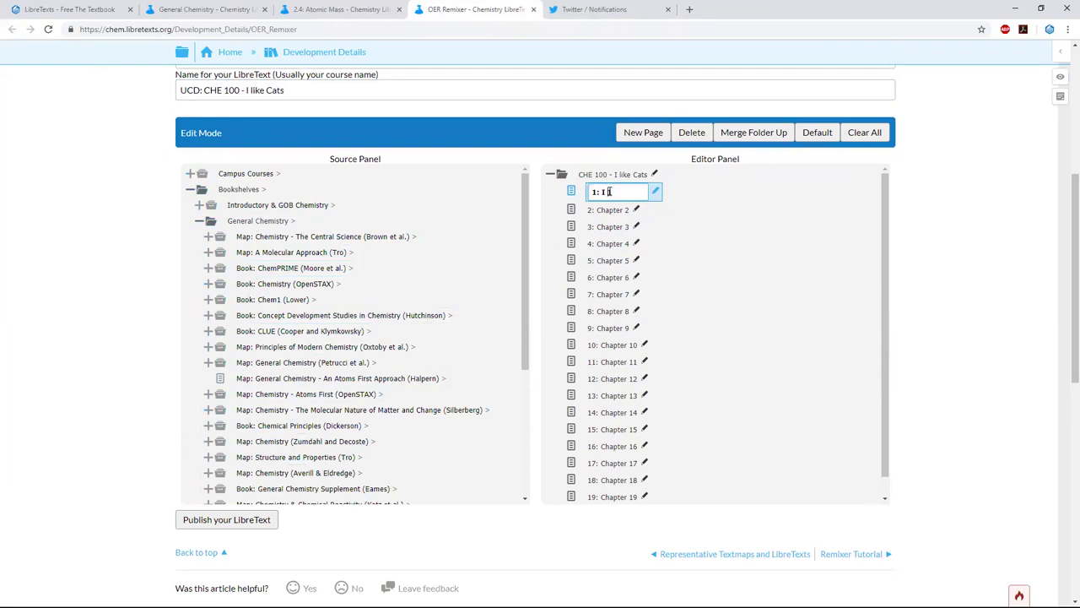
pyautogui.write(' like cats')
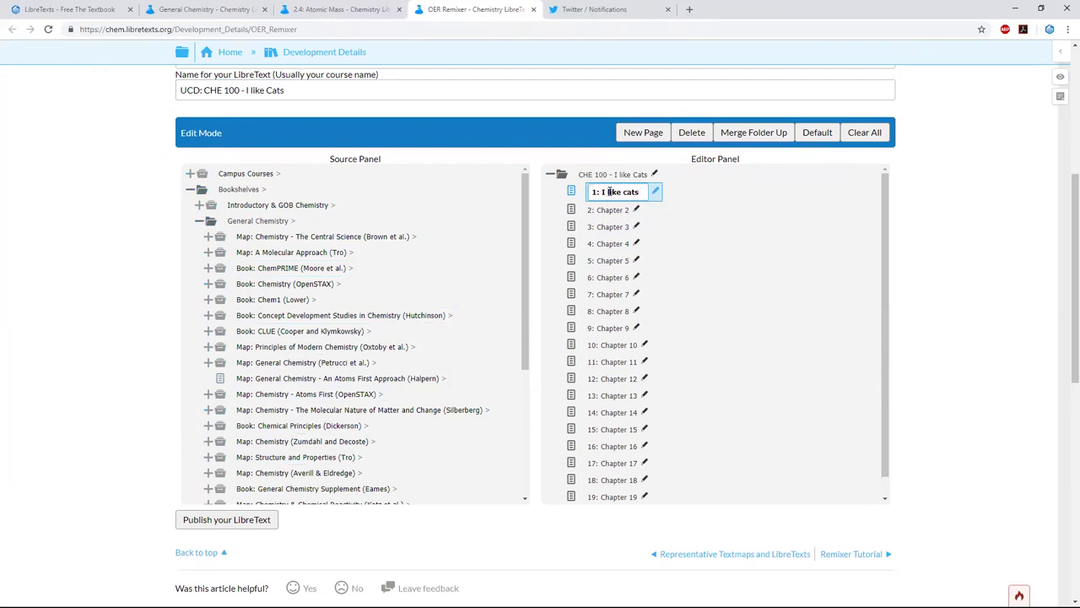
pyautogui.click(667, 234)
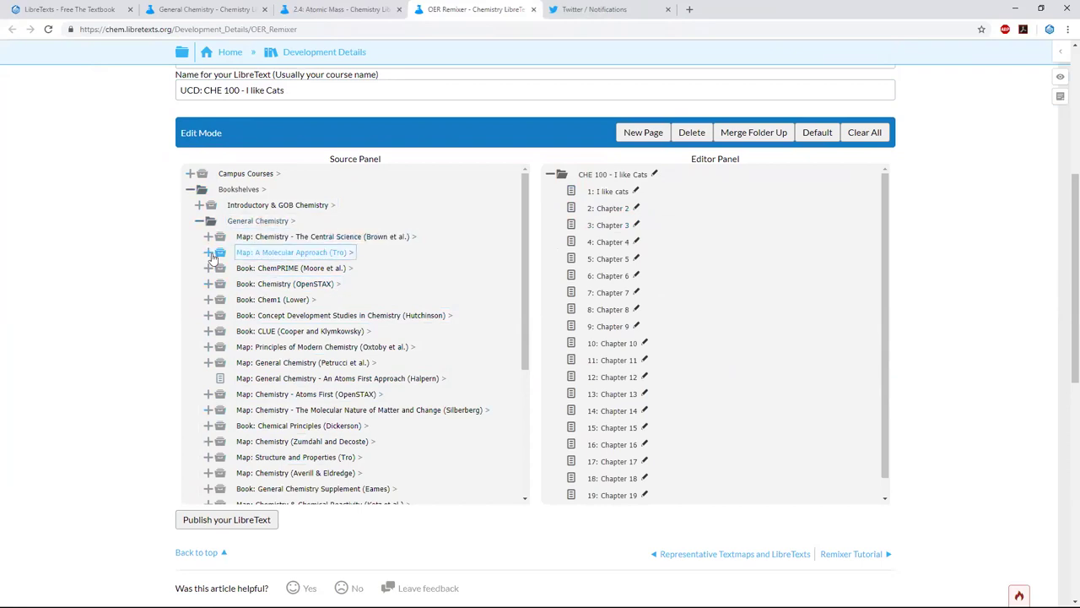
# - From chapter 1 of Book: Chemistry (OpenSTAX), add Measurements after the "I like cats" chapter and Phases and Classification of Matter inside it
pyautogui.click(216, 283)
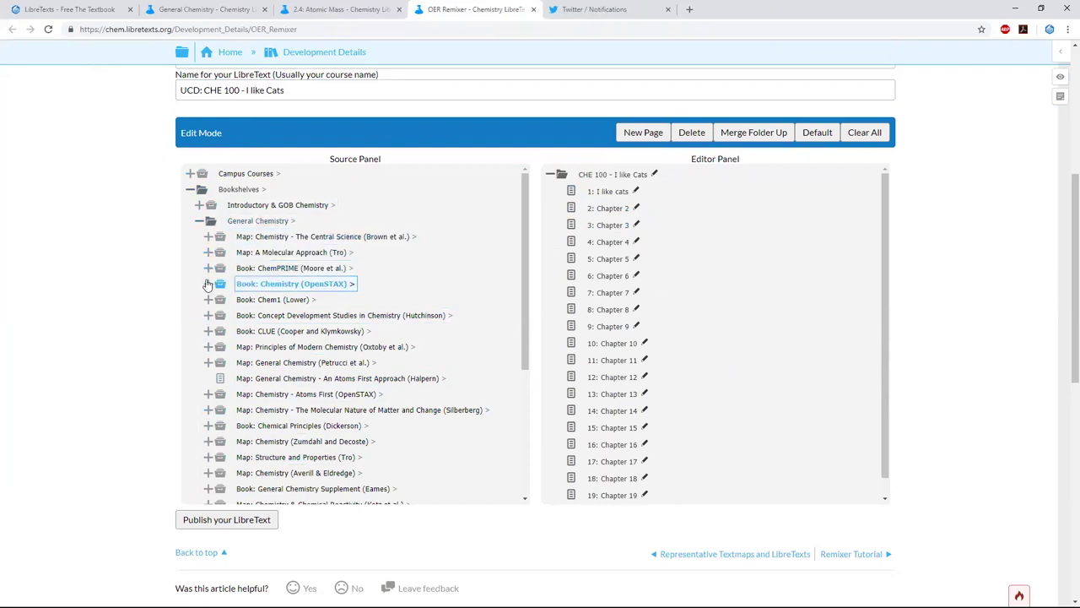
pyautogui.click(217, 299)
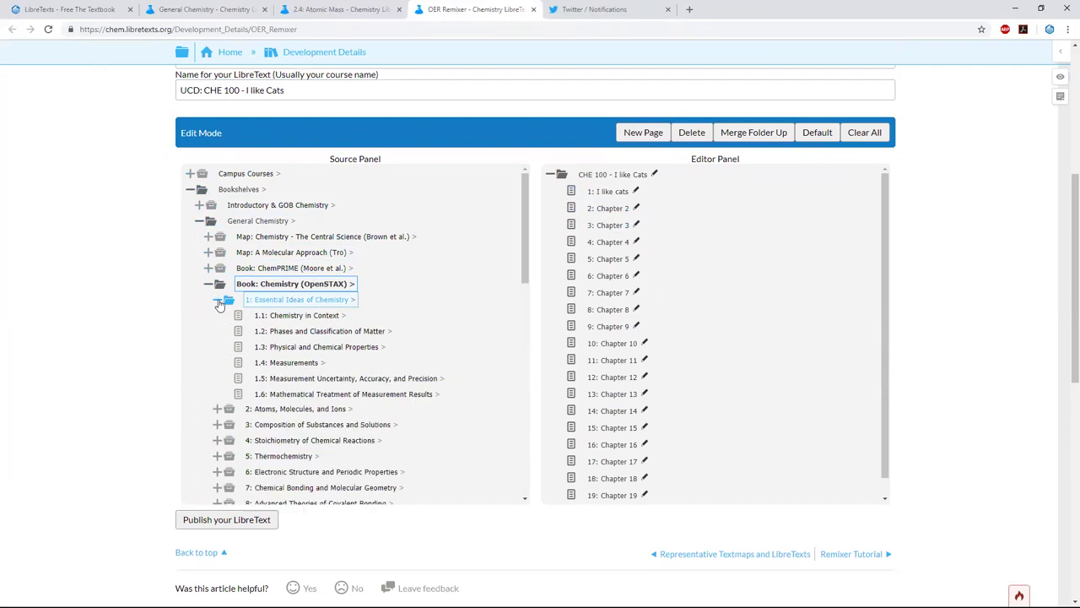
pyautogui.moveTo(302, 362); pyautogui.dragTo(610, 202)
pyautogui.click(573, 194)
pyautogui.moveTo(299, 330); pyautogui.dragTo(617, 197)
# - Add the OpenSTAX section Mathematical Treatment of Measurement Results to the outline between the "I like cats" chapter and Measurements
pyautogui.scroll(-3, 624, 371)
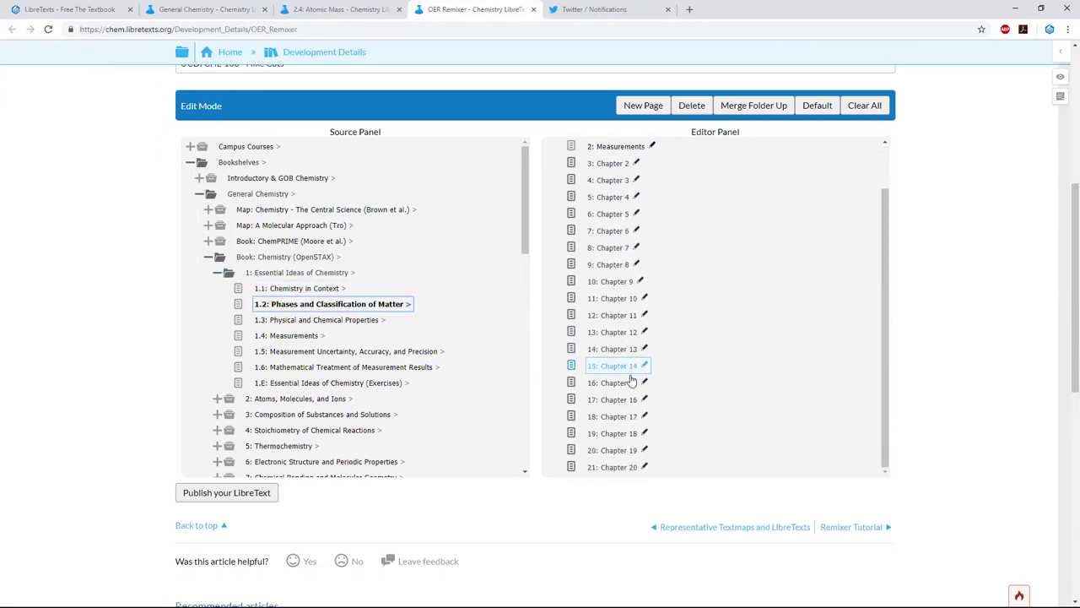
pyautogui.scroll(5, 1008, 372)
pyautogui.scroll(-5, 1008, 372)
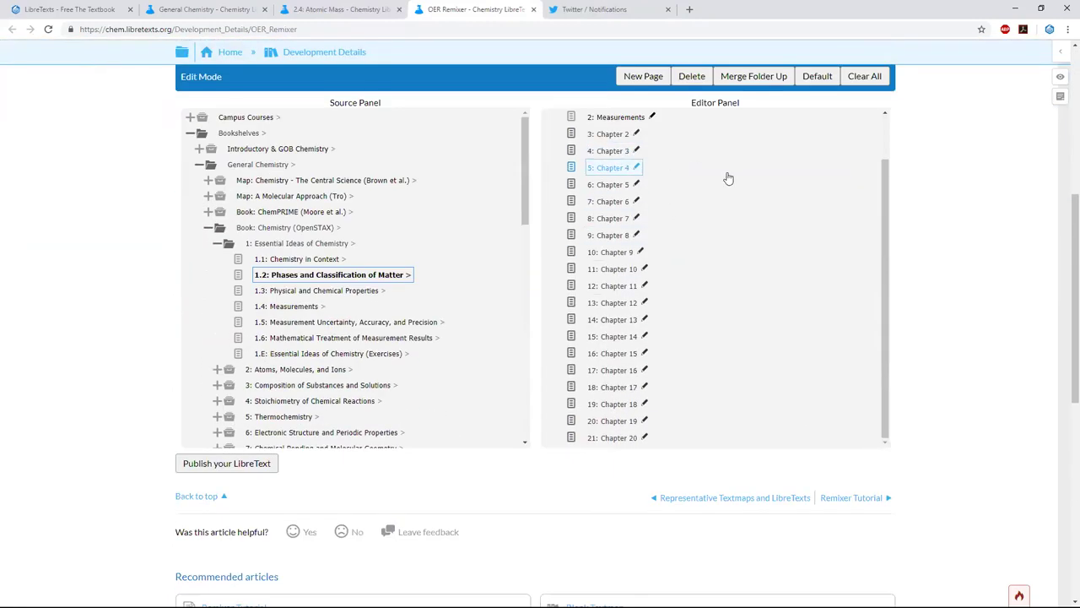
pyautogui.scroll(1, 649, 168)
pyautogui.moveTo(287, 338); pyautogui.dragTo(605, 170)
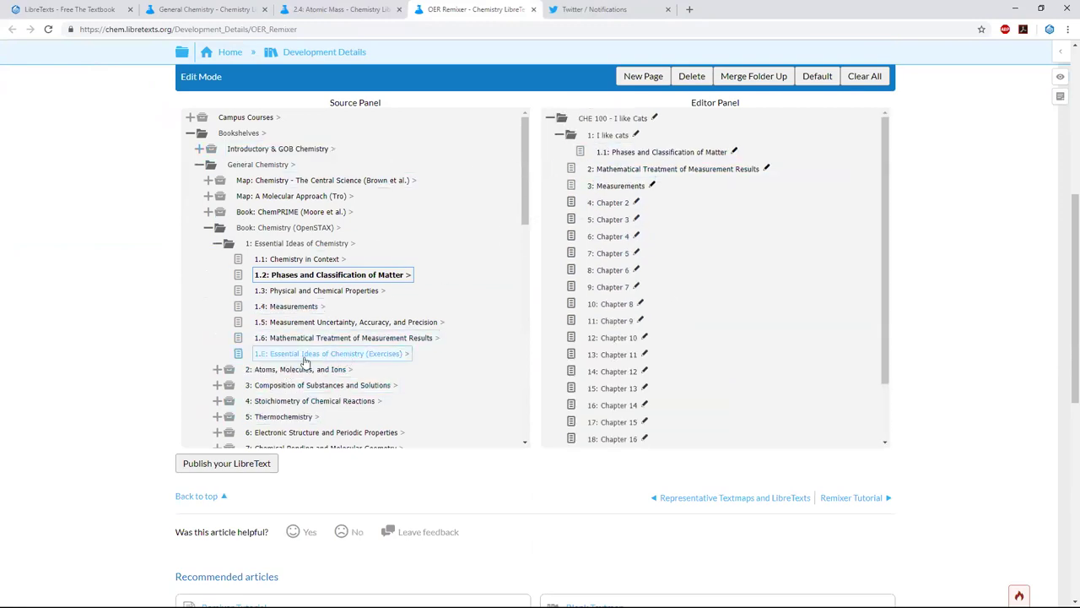
# - Add Electrons and Valence and Coulomb's Law from ChemPRIME chapter 5 to the end of the "I like cats" chapter
pyautogui.scroll(-1, 253, 372)
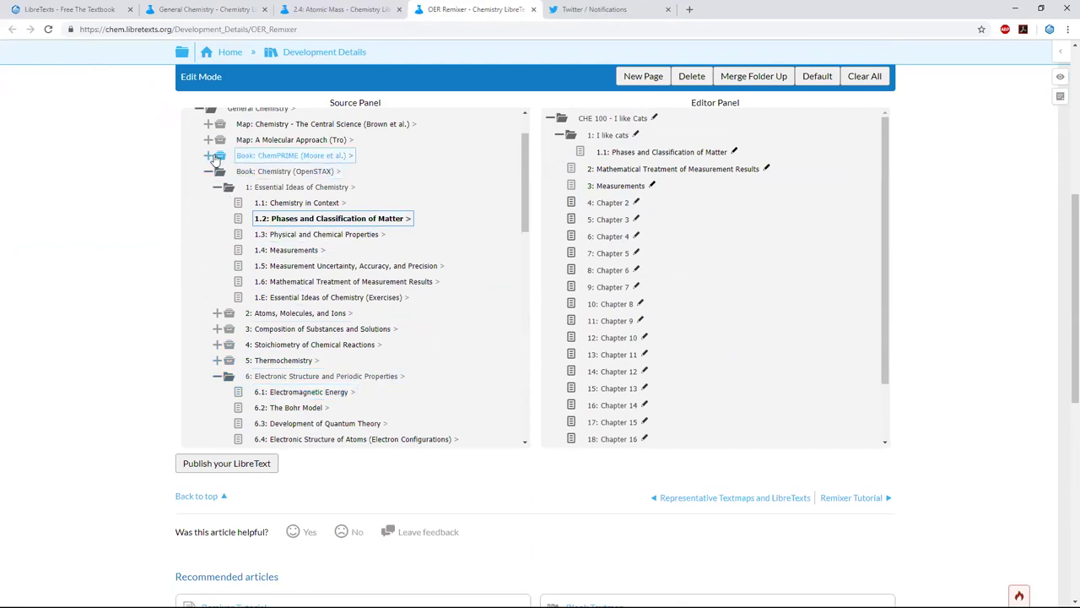
pyautogui.click(210, 157)
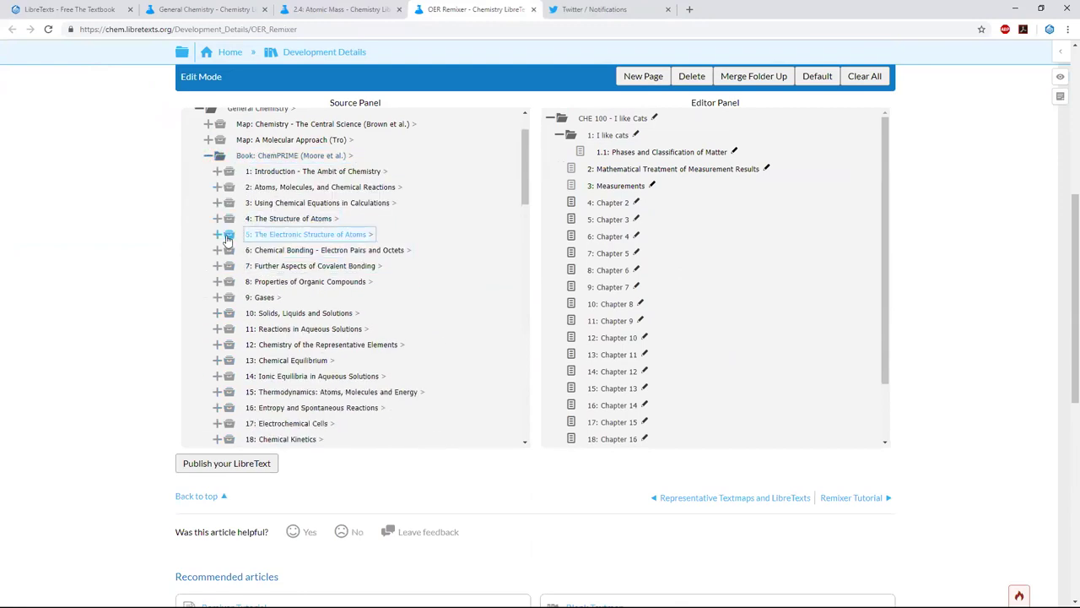
pyautogui.click(217, 235)
pyautogui.moveTo(275, 269); pyautogui.dragTo(700, 163)
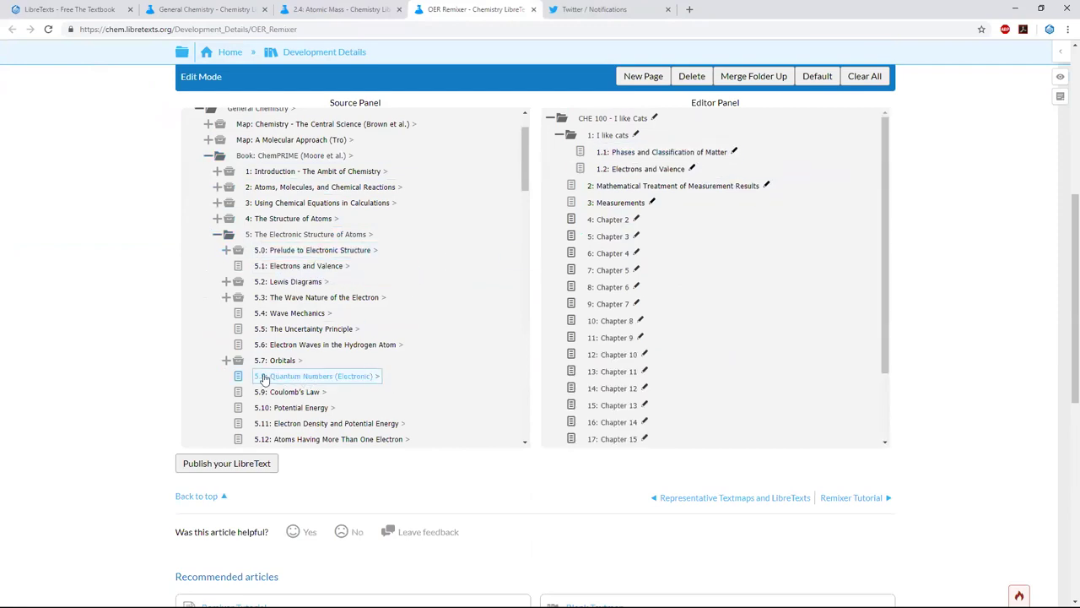
pyautogui.moveTo(237, 400); pyautogui.dragTo(603, 179)
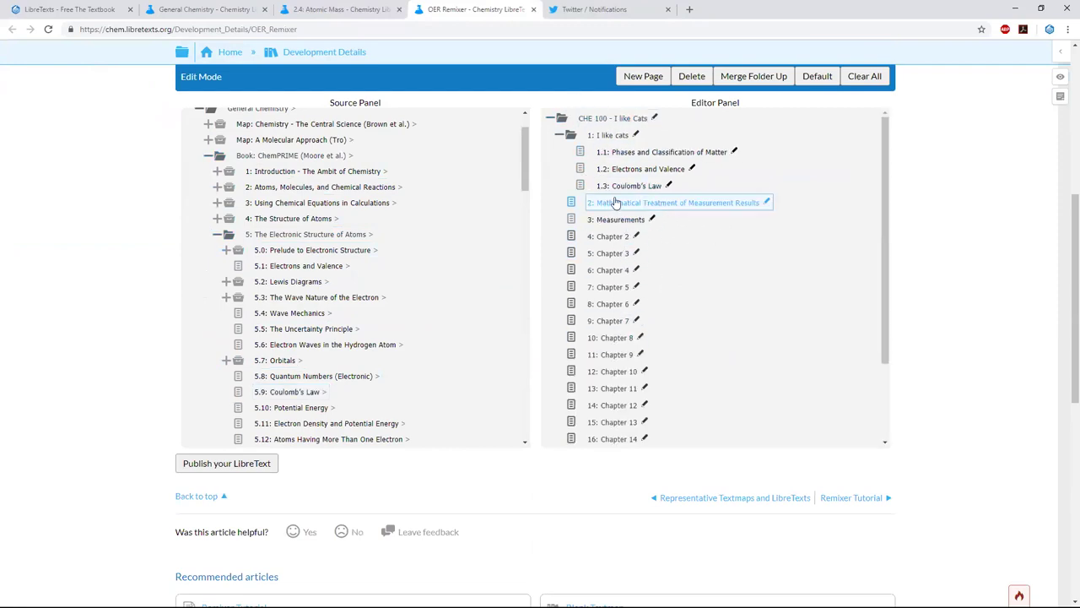
# - Move Mathematical Treatment of Measurement Results and Measurements into the "I like cats" chapter, and rename Chapter 2 as "I really like cats"
pyautogui.moveTo(616, 208)
pyautogui.mouseDown()
pyautogui.moveTo(619, 154)
pyautogui.moveTo(631, 200)
pyautogui.moveTo(604, 203)
pyautogui.moveTo(628, 203)
pyautogui.moveTo(625, 216)
pyautogui.mouseUp()
pyautogui.doubleClick(618, 235)
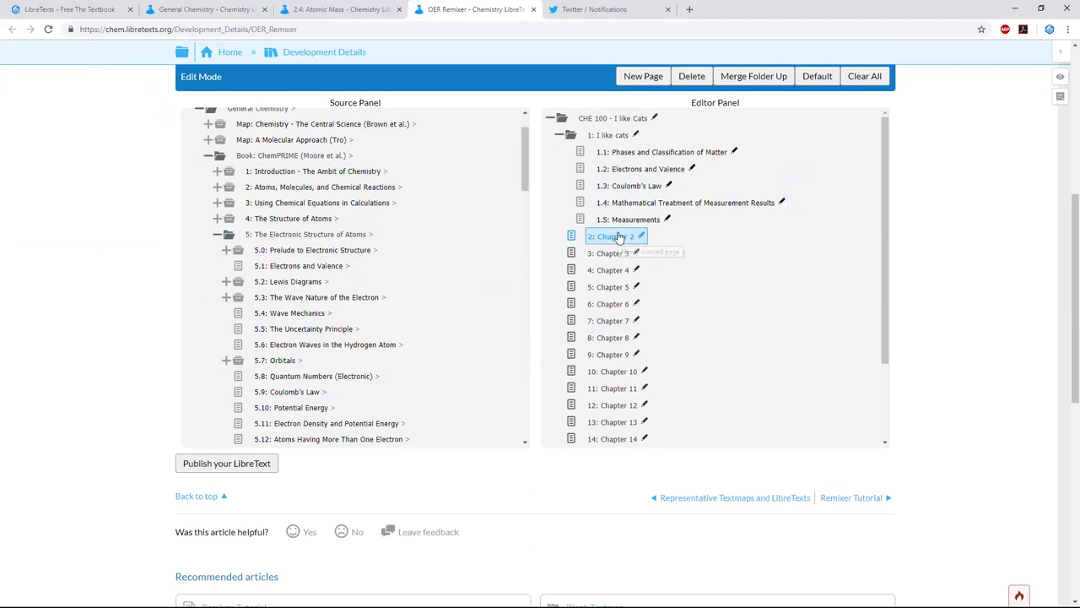
pyautogui.write('I r')
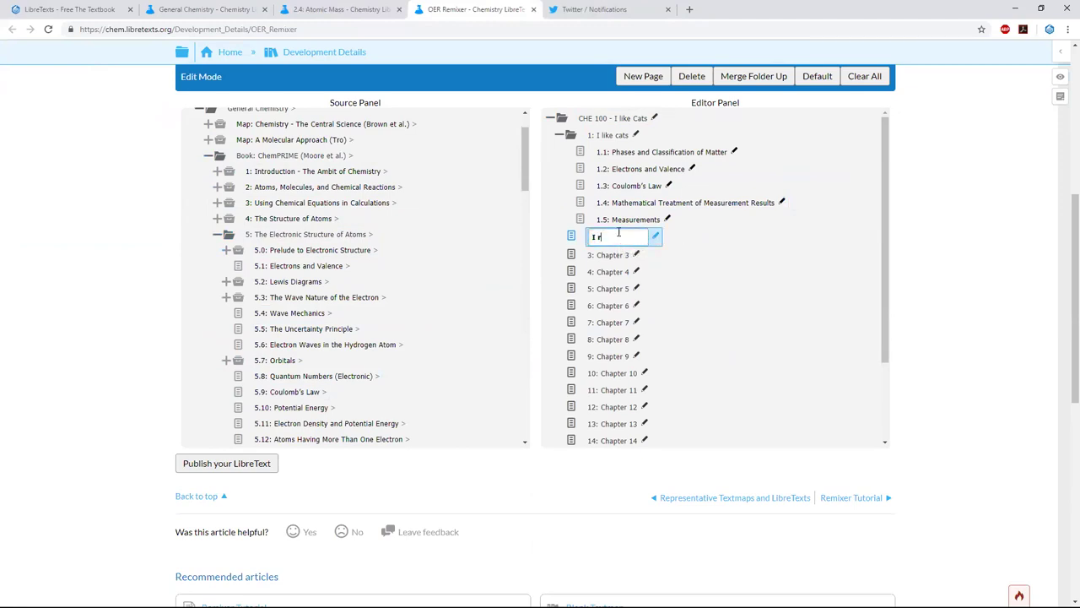
pyautogui.write('eally like cats')
pyautogui.click(354, 328)
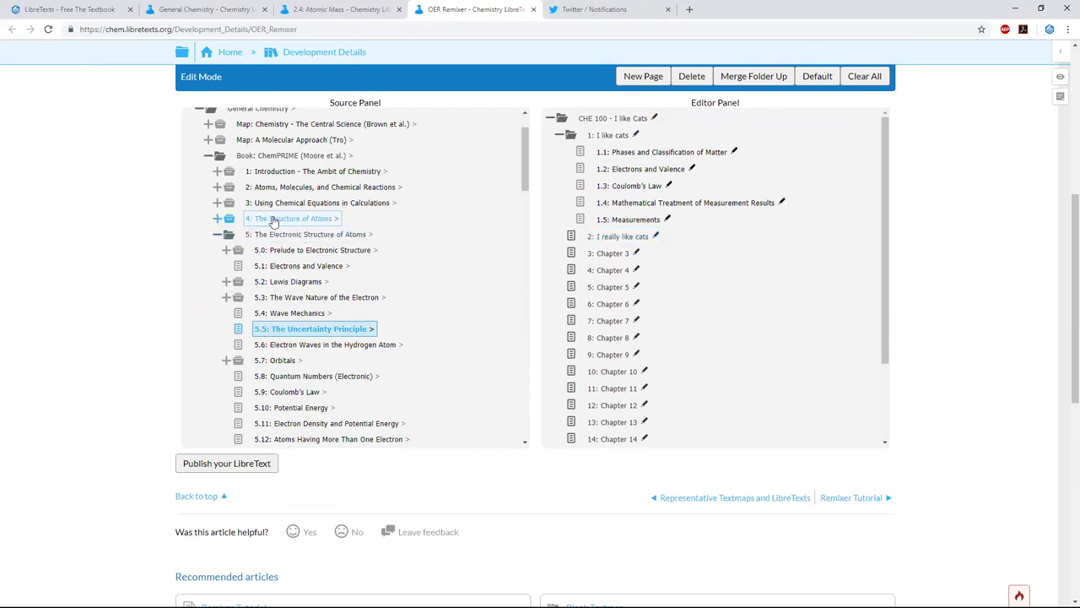
# - Add ChemPRIME chapter 4, The Structure of Atoms, to the outline after "I really like cats" and collapse it
pyautogui.click(217, 218)
pyautogui.moveTo(219, 221); pyautogui.dragTo(564, 247)
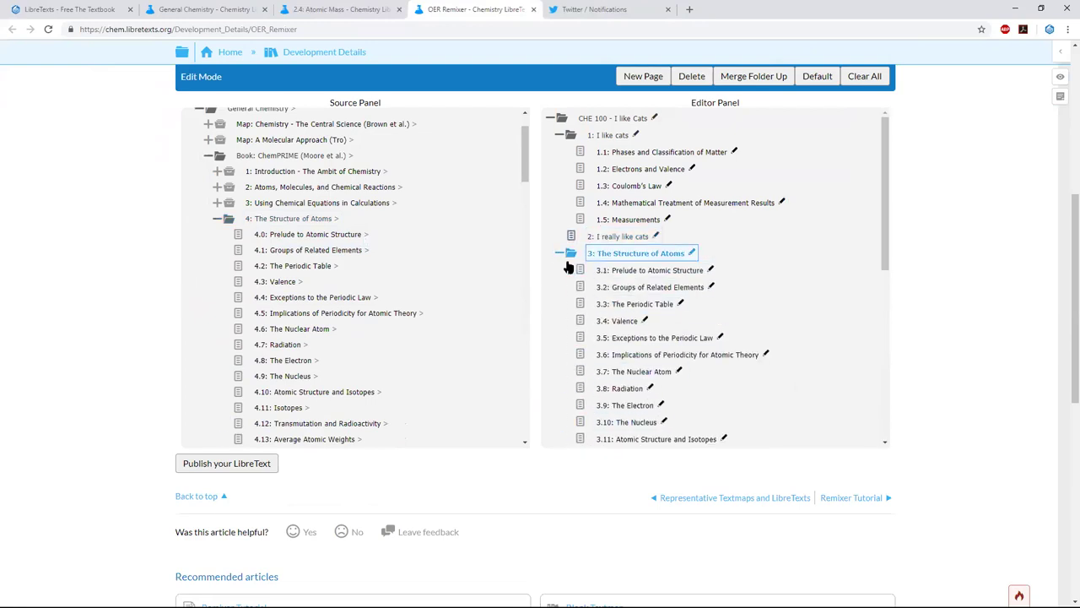
pyautogui.click(562, 252)
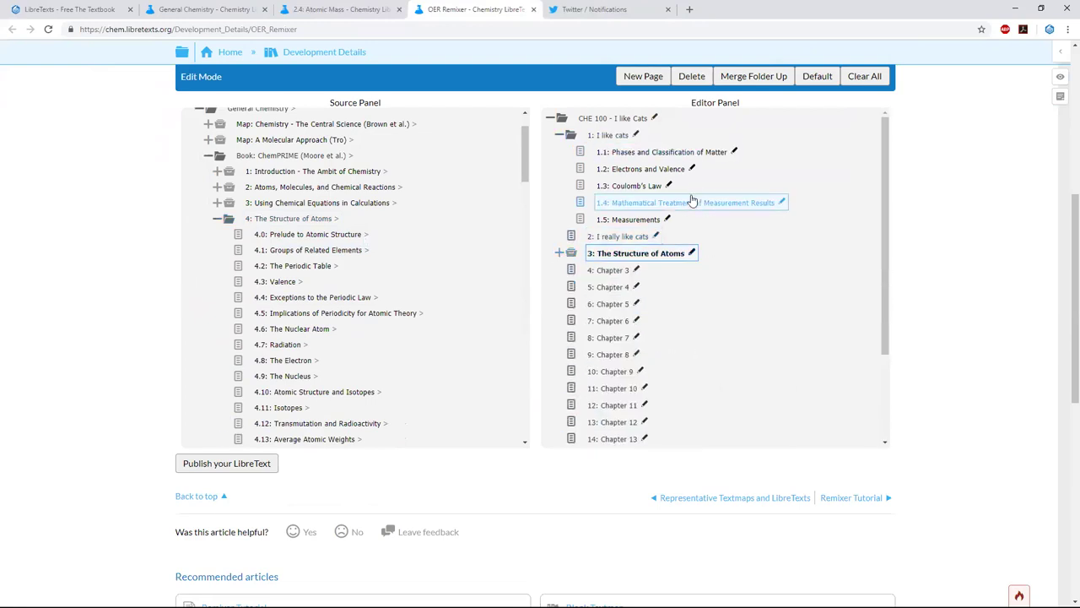
# - Rename Chapter 3, below The Structure of Atoms, as "I did I tell you I like cats"
pyautogui.doubleClick(606, 270)
pyautogui.write('I')
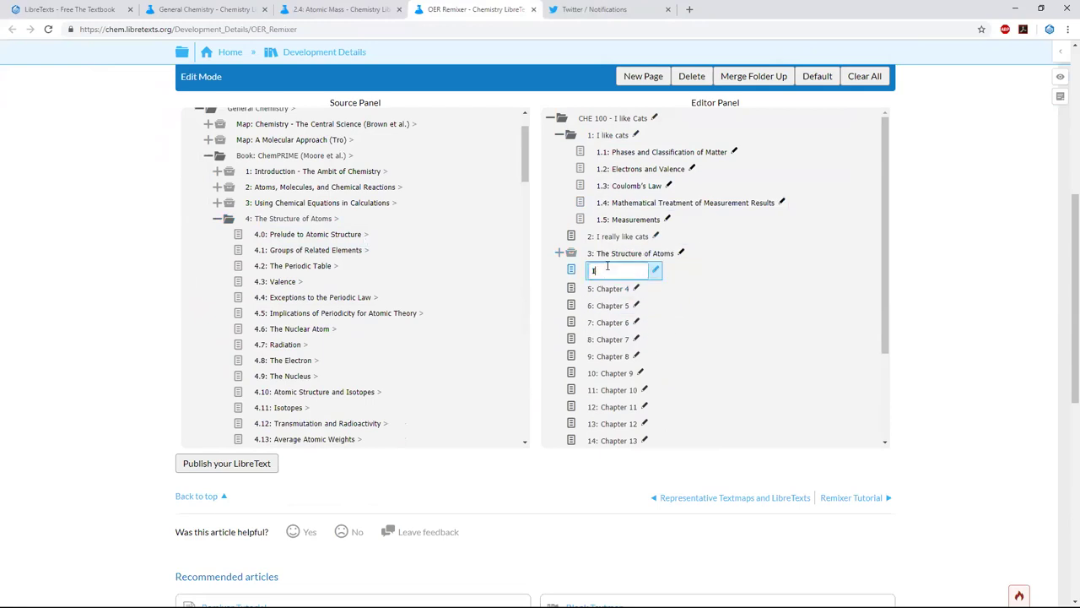
pyautogui.write(' I like')
pyautogui.press('BackSpace')
pyautogui.press('BackSpace')
pyautogui.press('BackSpace')
pyautogui.press('BackSpace')
pyautogui.press('BackSpace')
pyautogui.press('Delete')
pyautogui.press('End')
pyautogui.write('like')
pyautogui.press('Home')
pyautogui.write('Did')
pyautogui.press('Return')
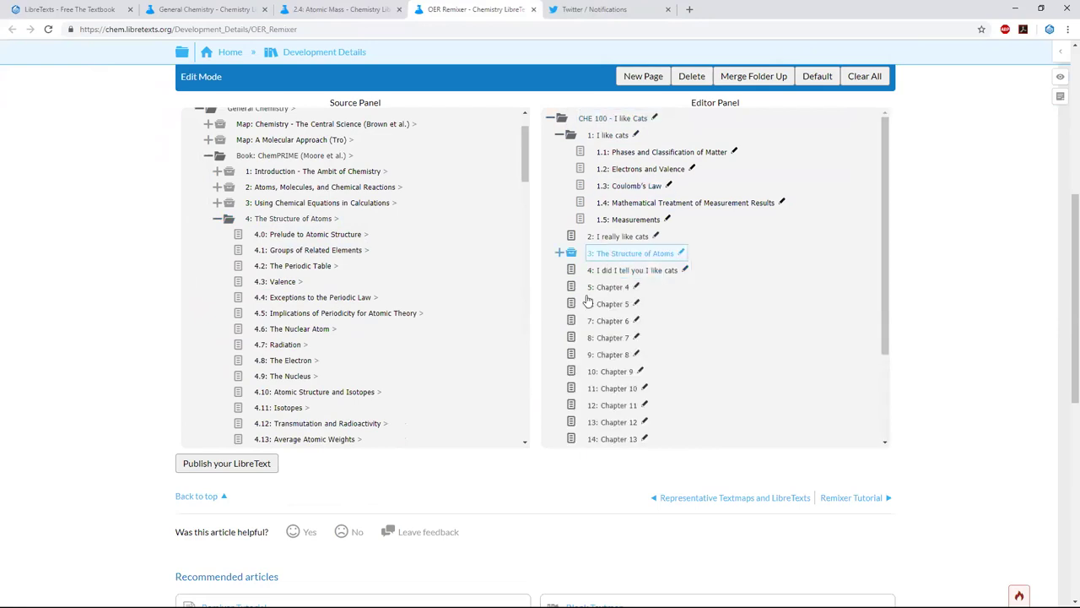
pyautogui.click(673, 300)
# - Collapse the expanded ChemPRIME and OpenSTAX books in the source tree
pyautogui.click(218, 218)
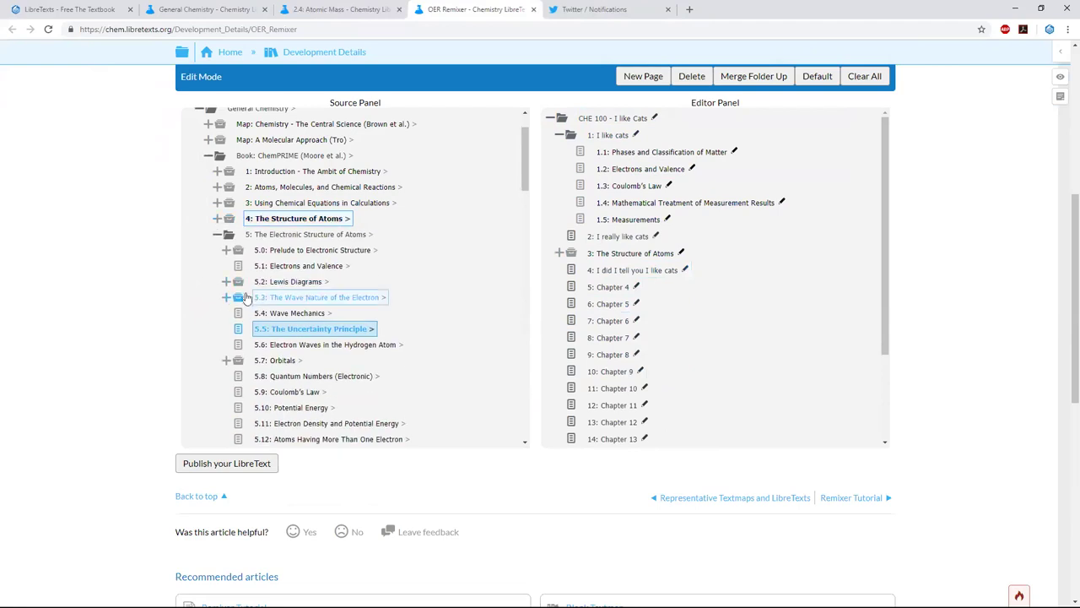
pyautogui.click(216, 236)
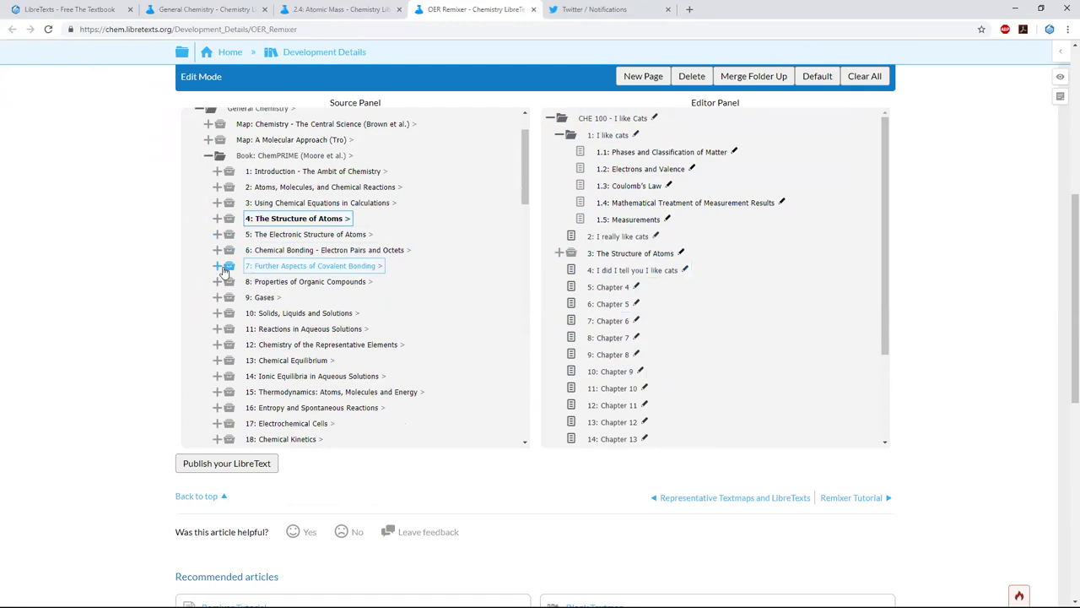
pyautogui.click(207, 158)
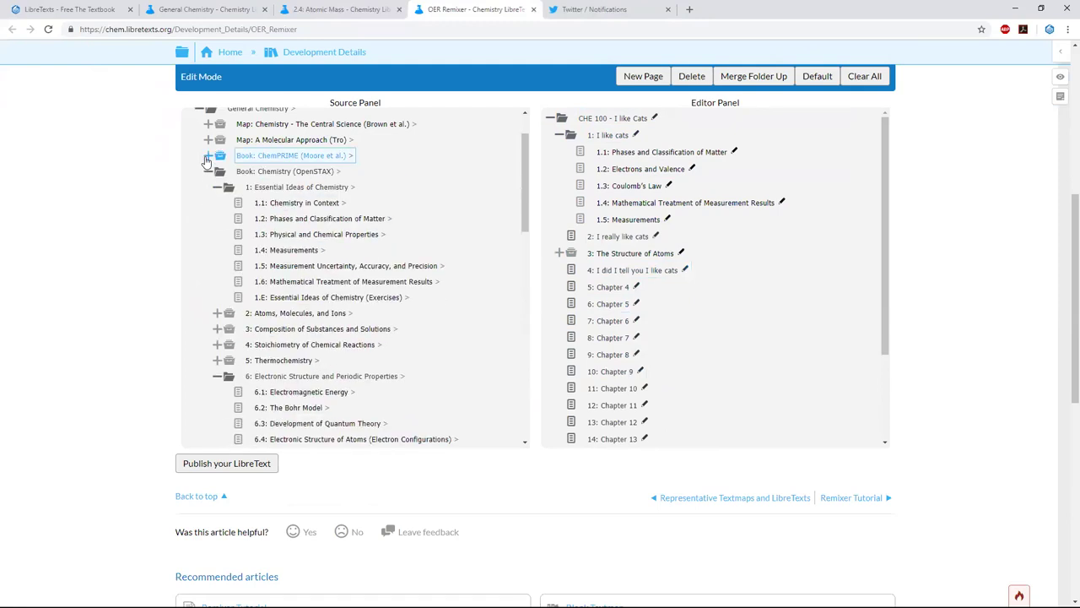
pyautogui.click(209, 172)
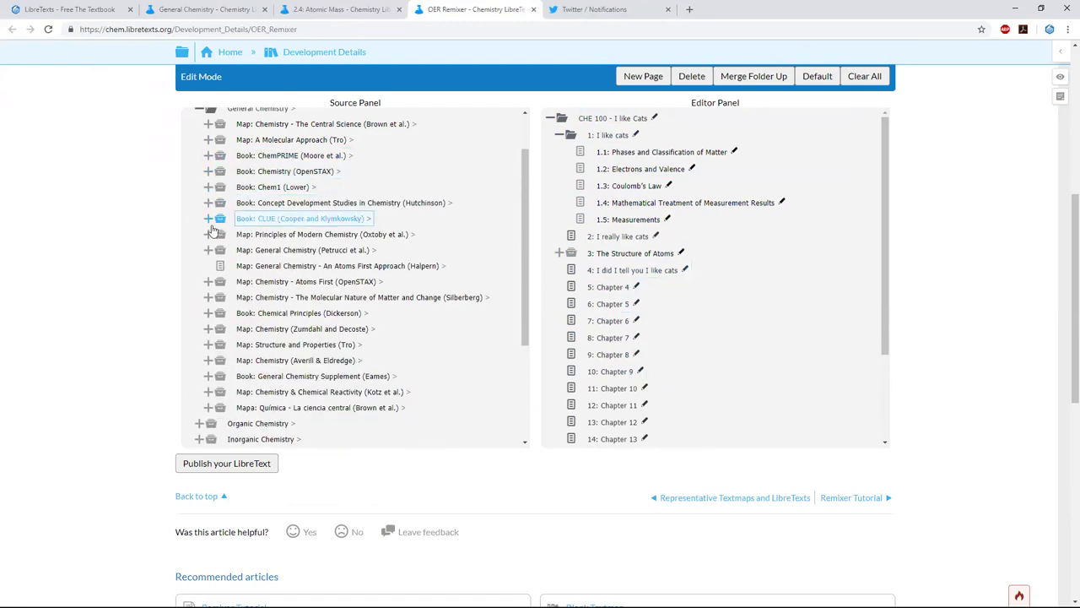
# - Delete the placeholder pages Chapter 6, 8, 9, 11, 13 and 14 from the new text's outline
pyautogui.click(635, 319)
pyautogui.click(692, 76)
pyautogui.click(612, 338)
pyautogui.click(692, 75)
pyautogui.click(611, 338)
pyautogui.click(691, 76)
pyautogui.click(691, 76)
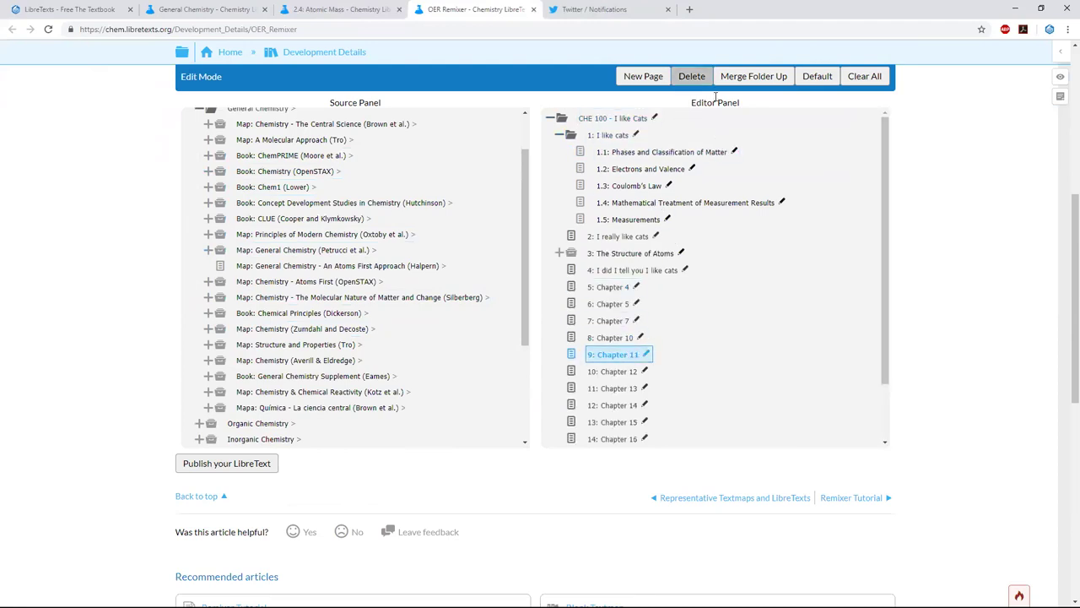
pyautogui.click(616, 371)
pyautogui.click(691, 76)
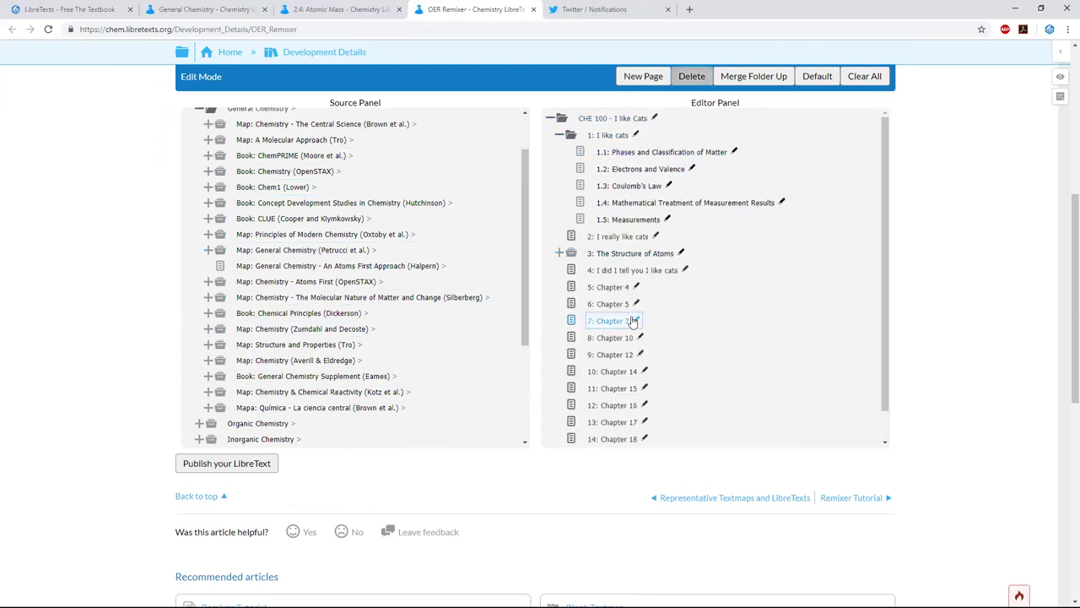
pyautogui.click(624, 372)
pyautogui.click(691, 76)
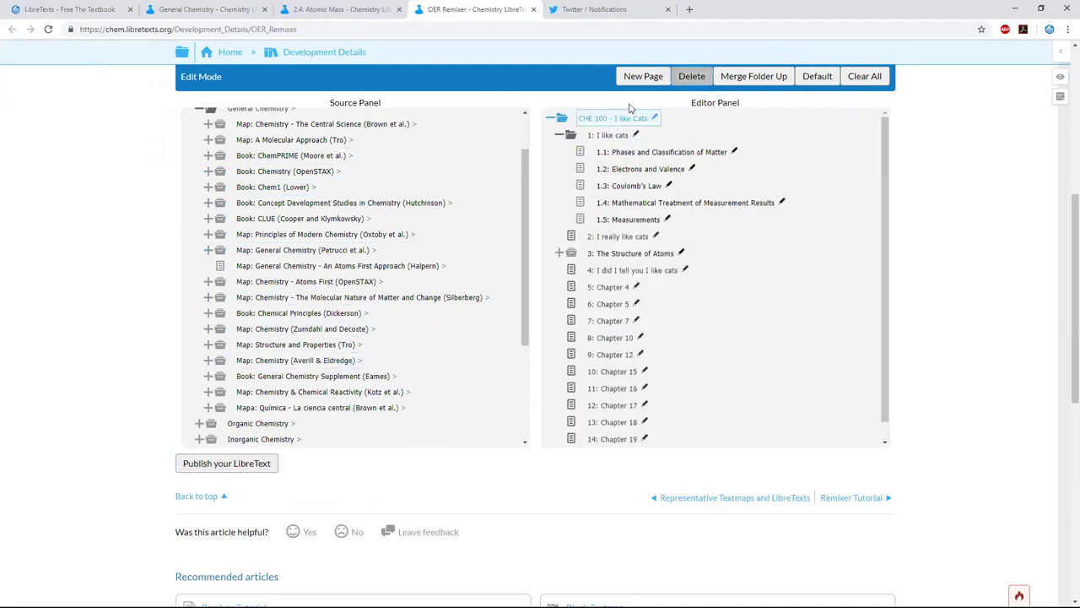
# - Check the sections under "I like cats" and The Structure of Atoms, and publish the LibreText
pyautogui.click(558, 135)
pyautogui.click(559, 169)
pyautogui.click(559, 135)
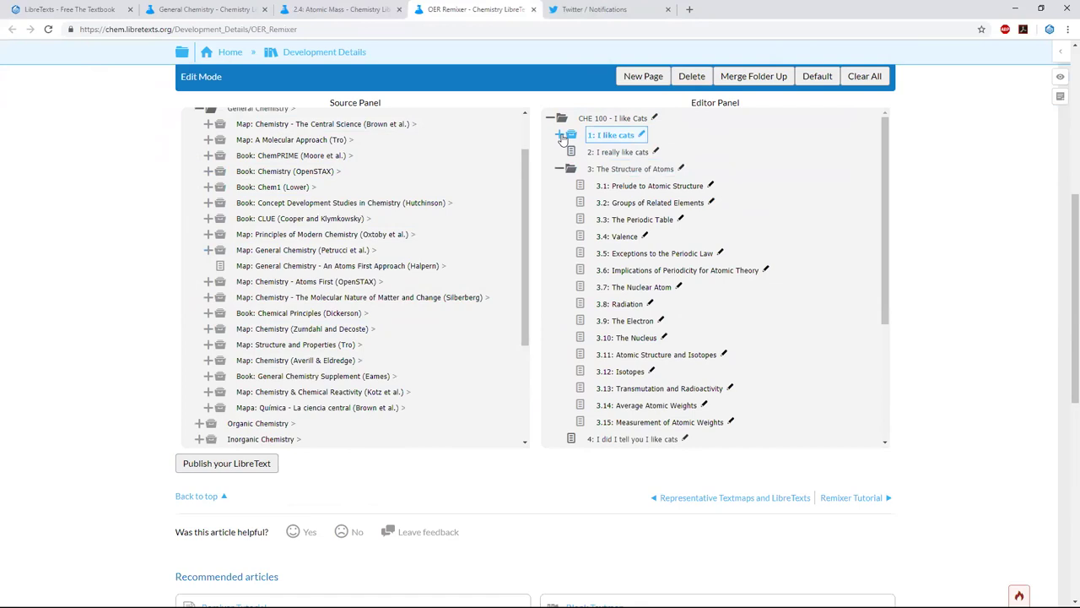
pyautogui.click(560, 256)
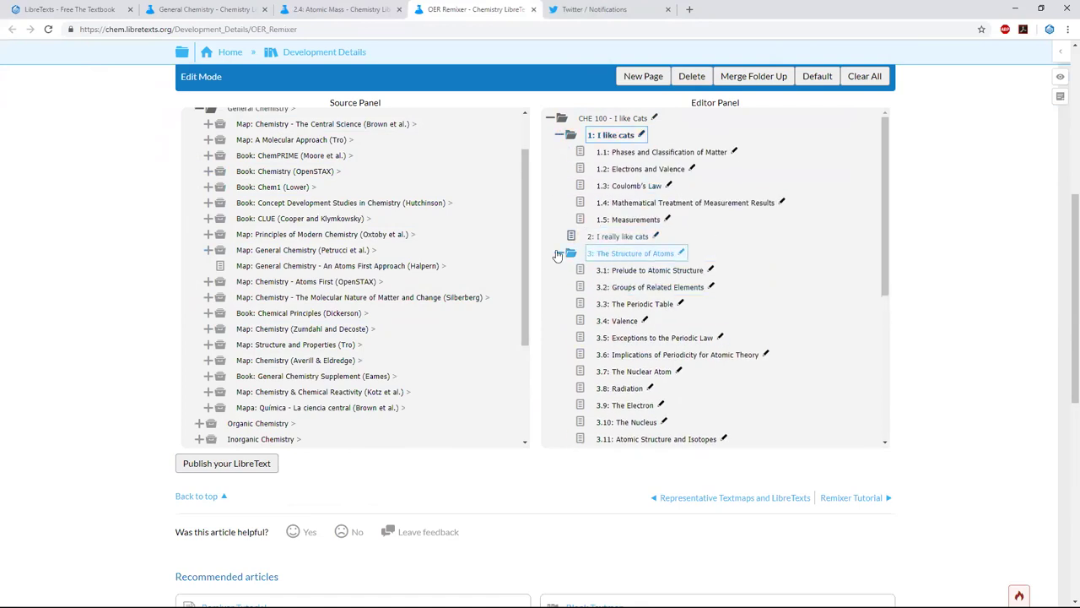
pyautogui.click(244, 463)
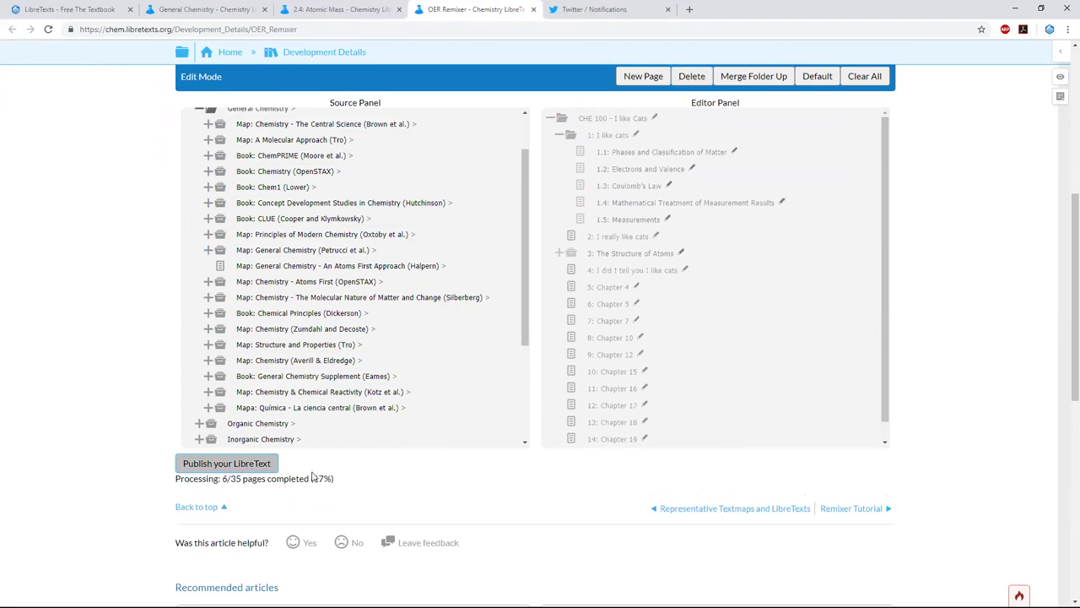
pyautogui.scroll(2, 353, 483)
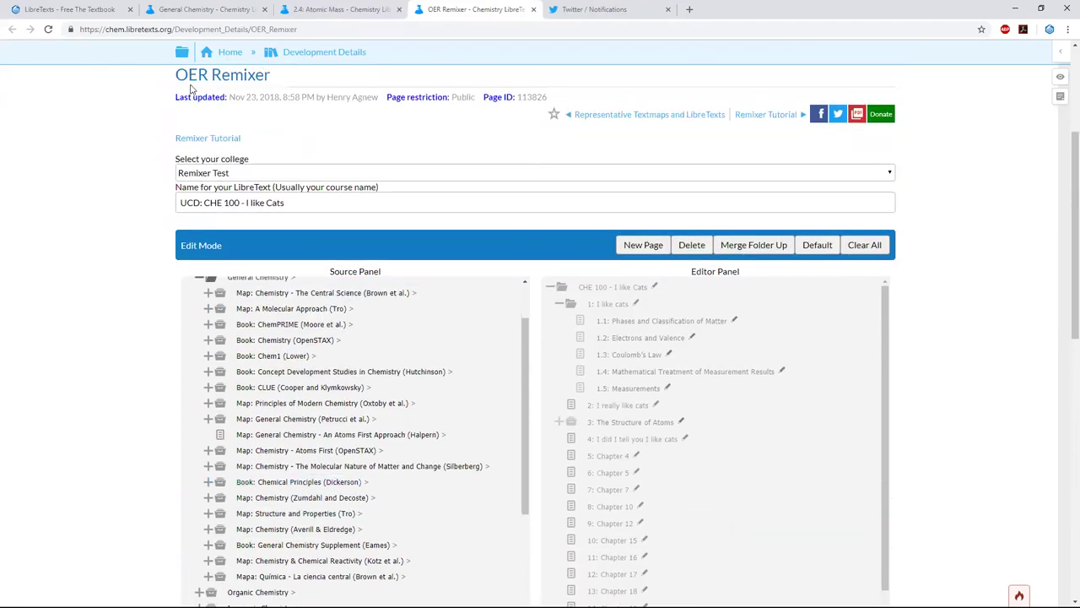
pyautogui.scroll(-3, 114, 370)
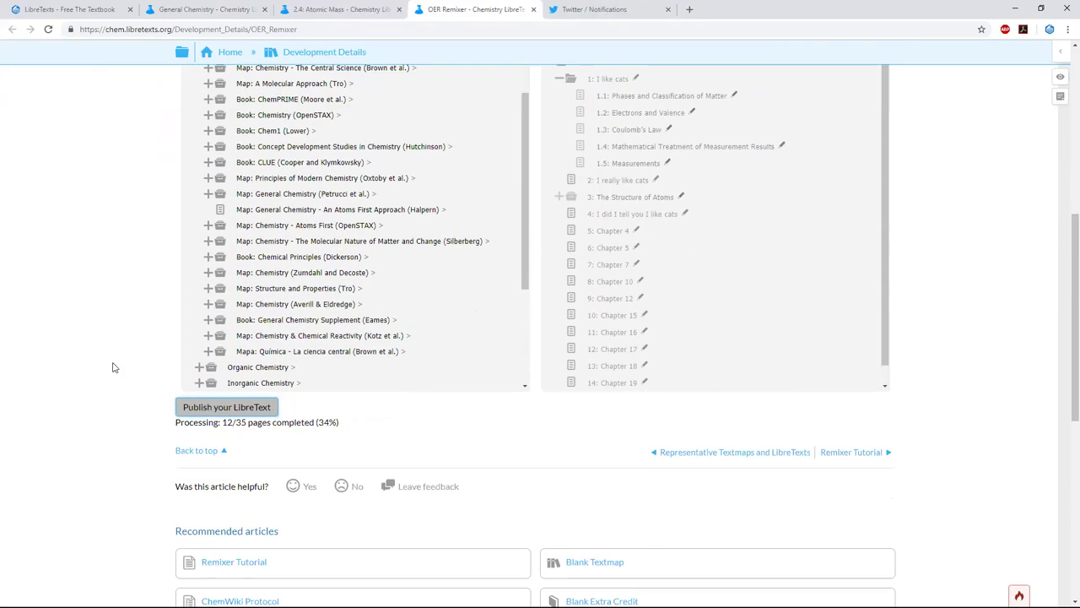
pyautogui.scroll(1, 115, 367)
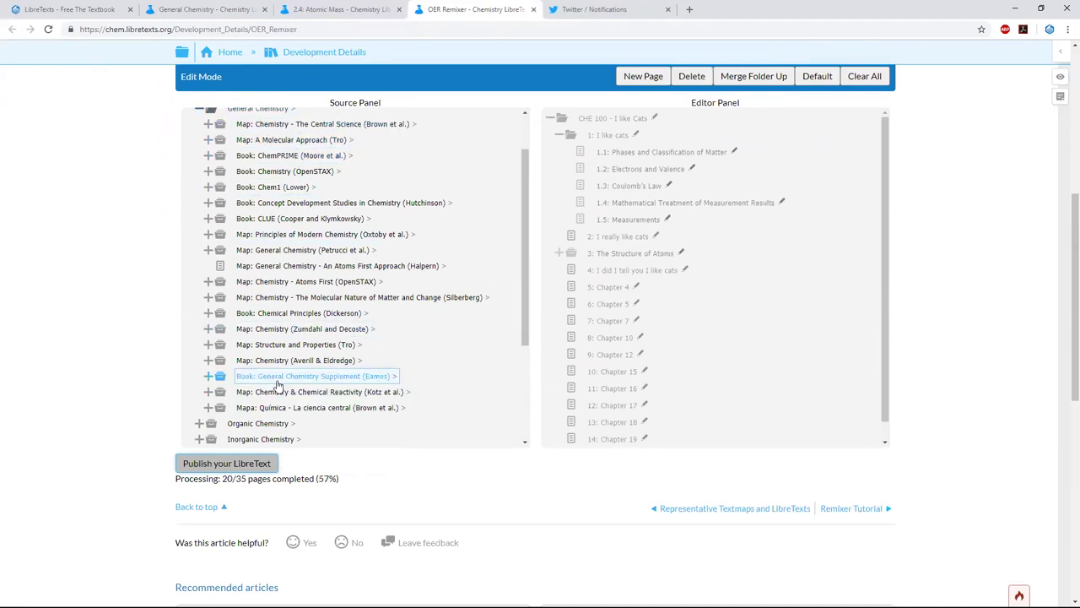
pyautogui.scroll(1, 279, 386)
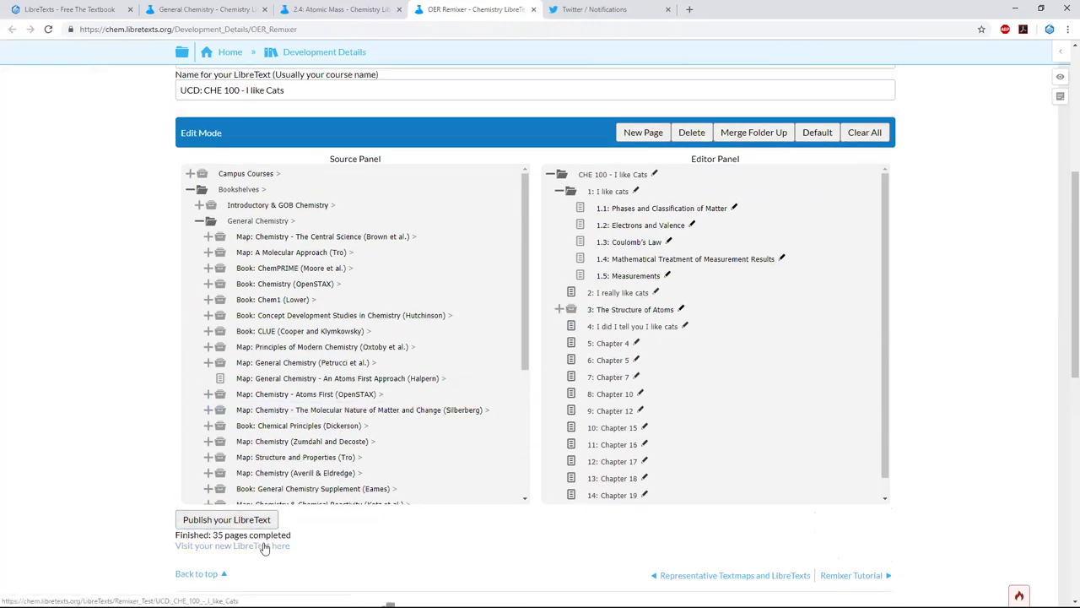
# - Open the newly published LibreText and look over its chapter listing
pyautogui.click(260, 545)
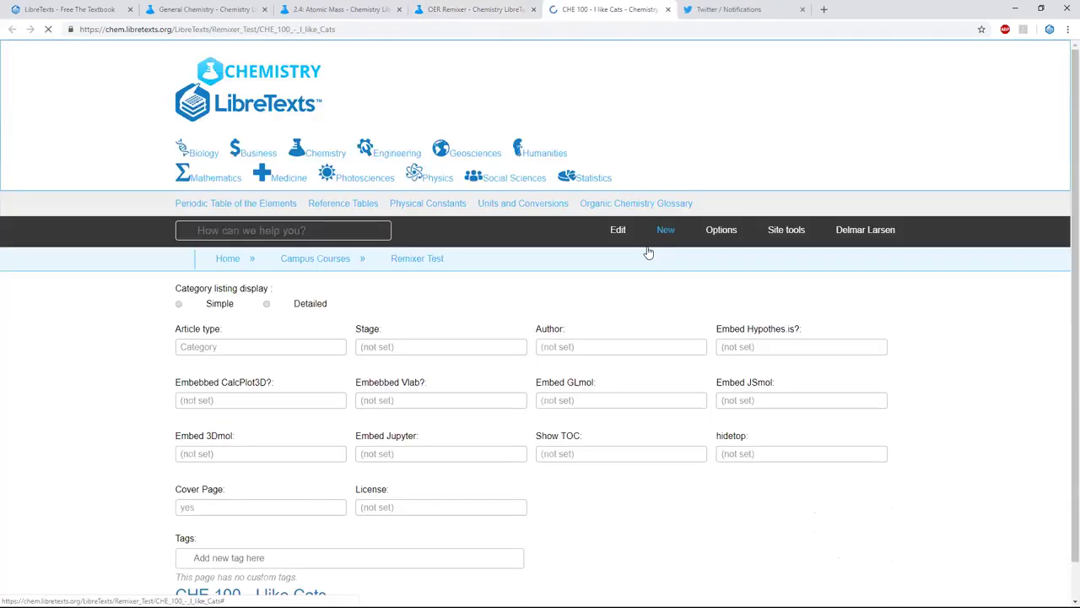
pyautogui.scroll(-5, 910, 386)
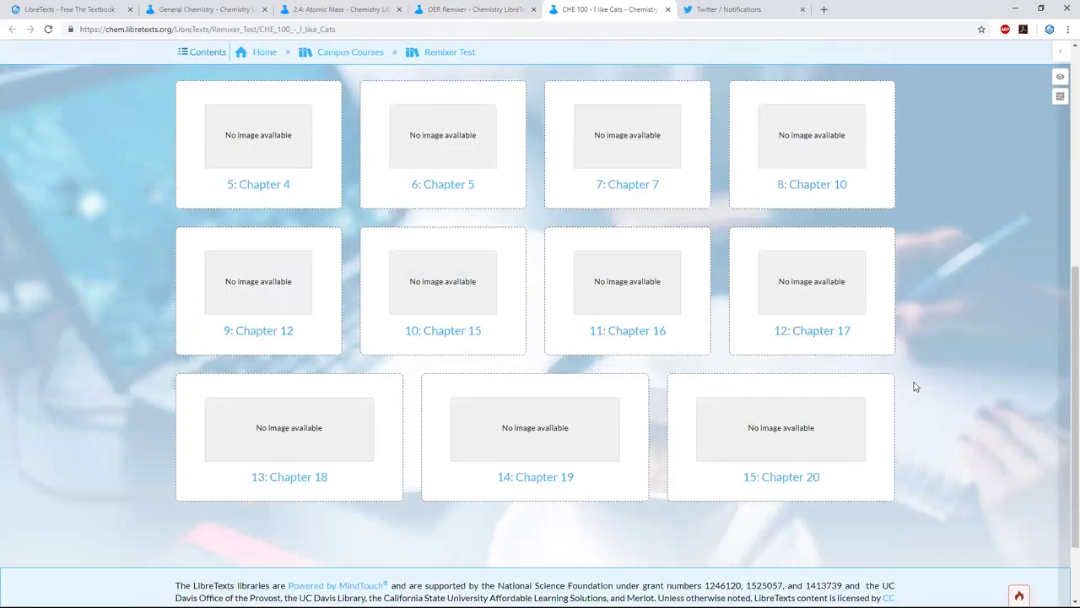
pyautogui.scroll(3, 414, 297)
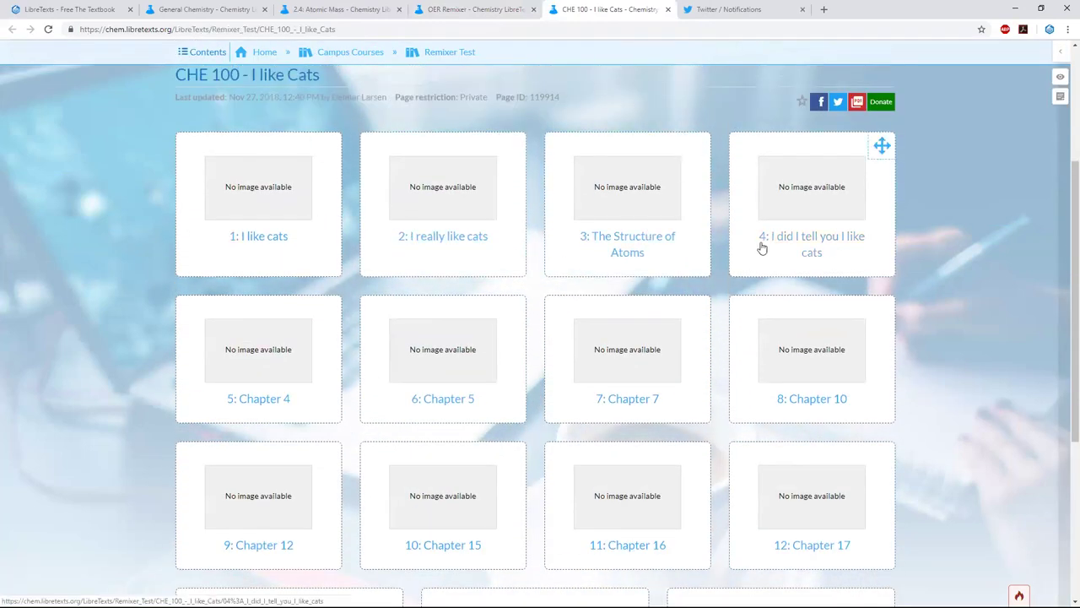
# - Open The Structure of Atoms chapter and examine the content and attribution of its section The Electron
pyautogui.click(660, 244)
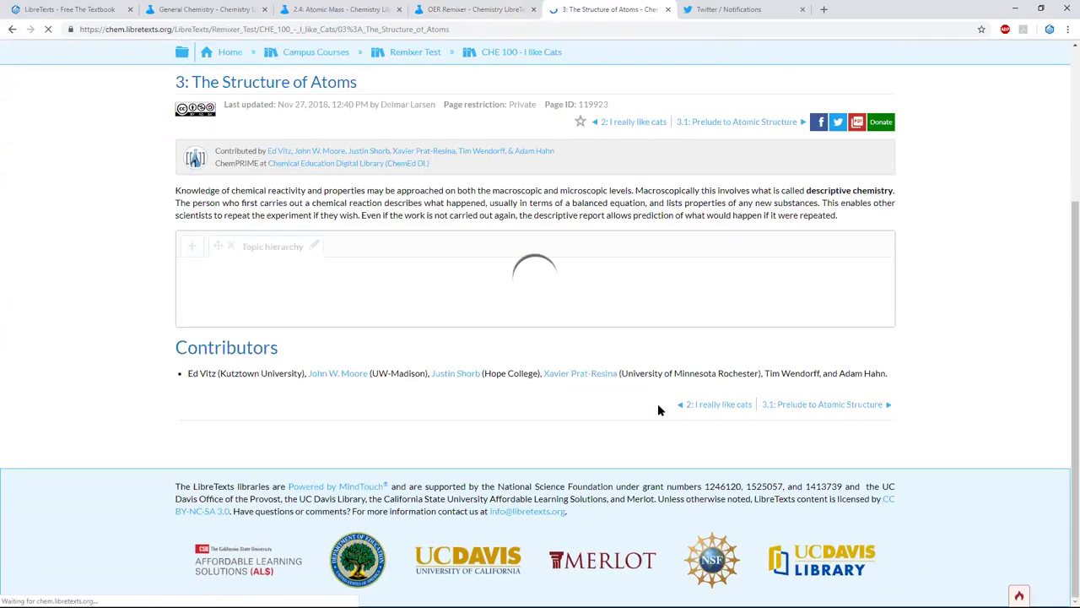
pyautogui.scroll(-2, 448, 417)
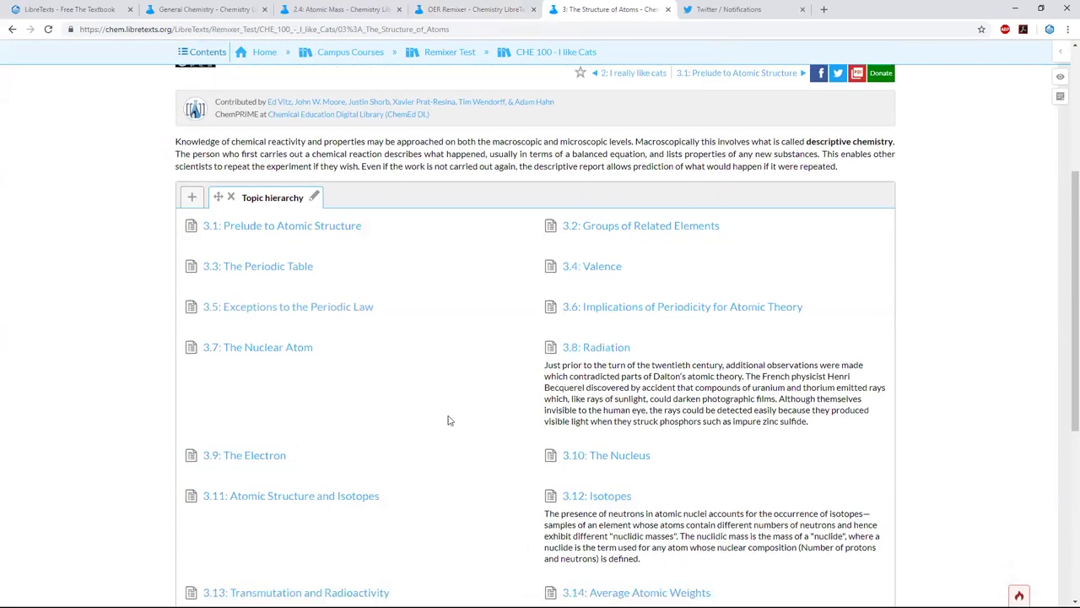
pyautogui.click(249, 301)
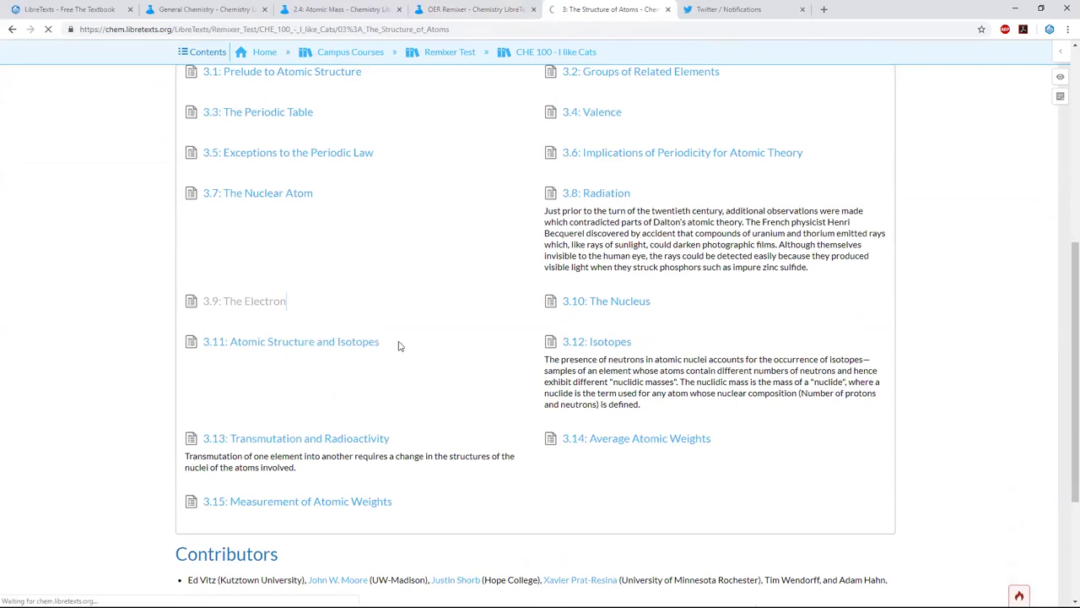
pyautogui.scroll(-5, 444, 379)
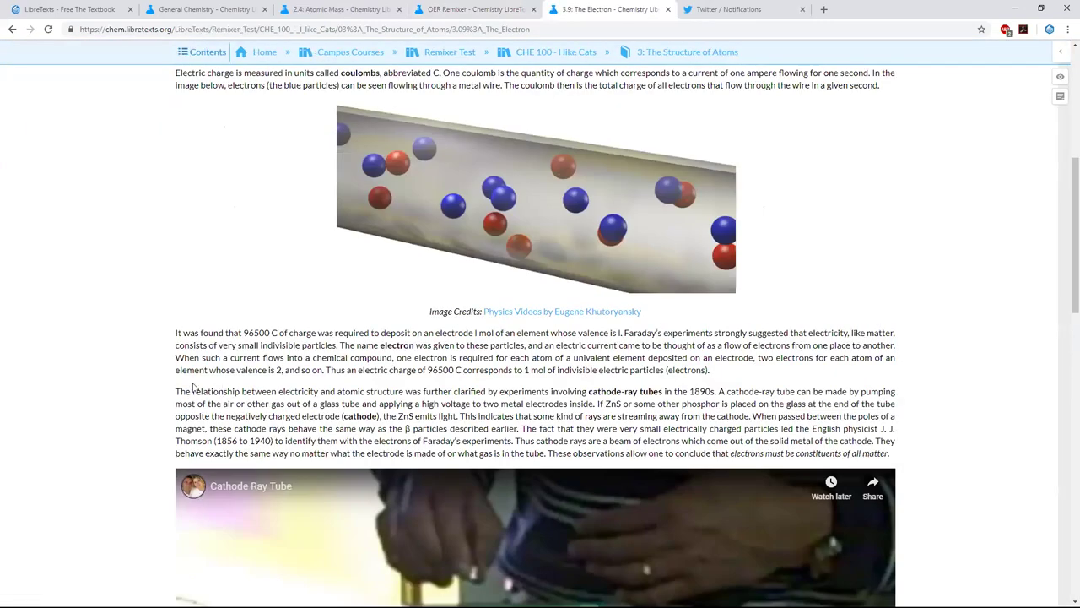
pyautogui.scroll(2, 192, 387)
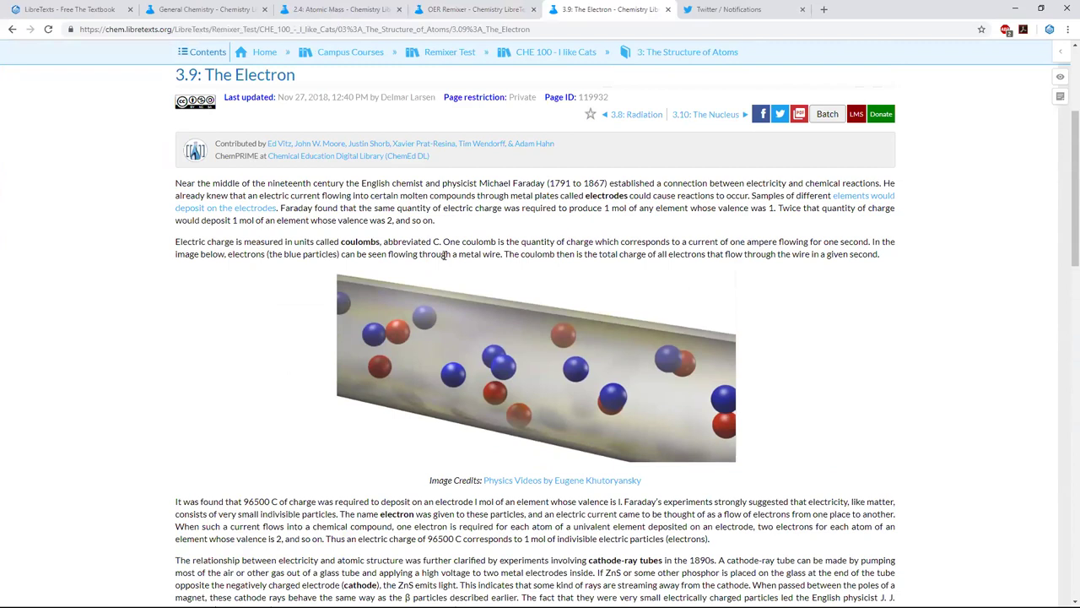
pyautogui.scroll(1, 444, 255)
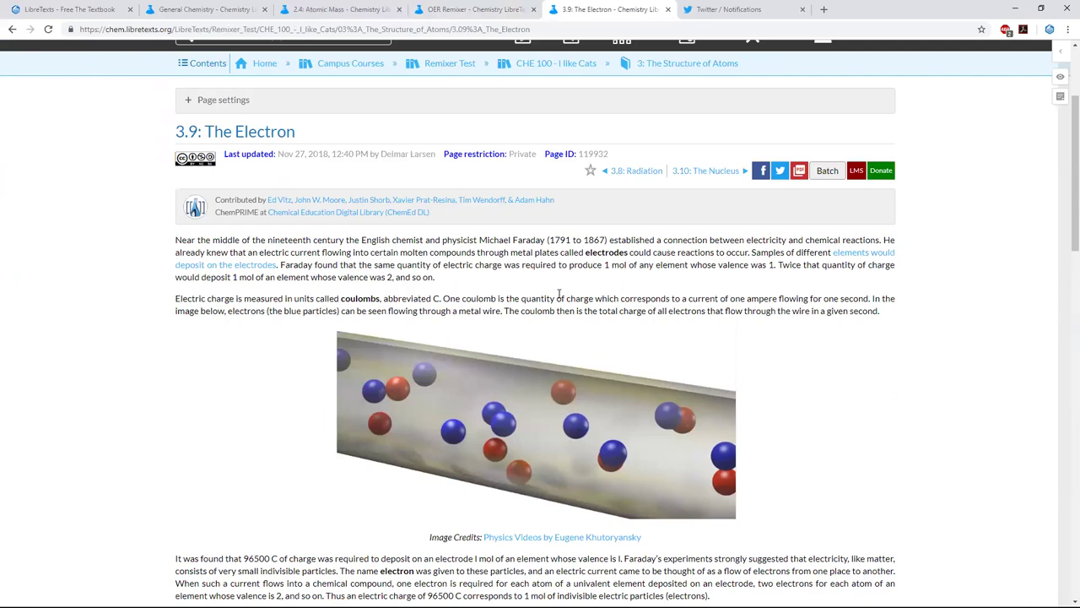
pyautogui.scroll(3, 559, 294)
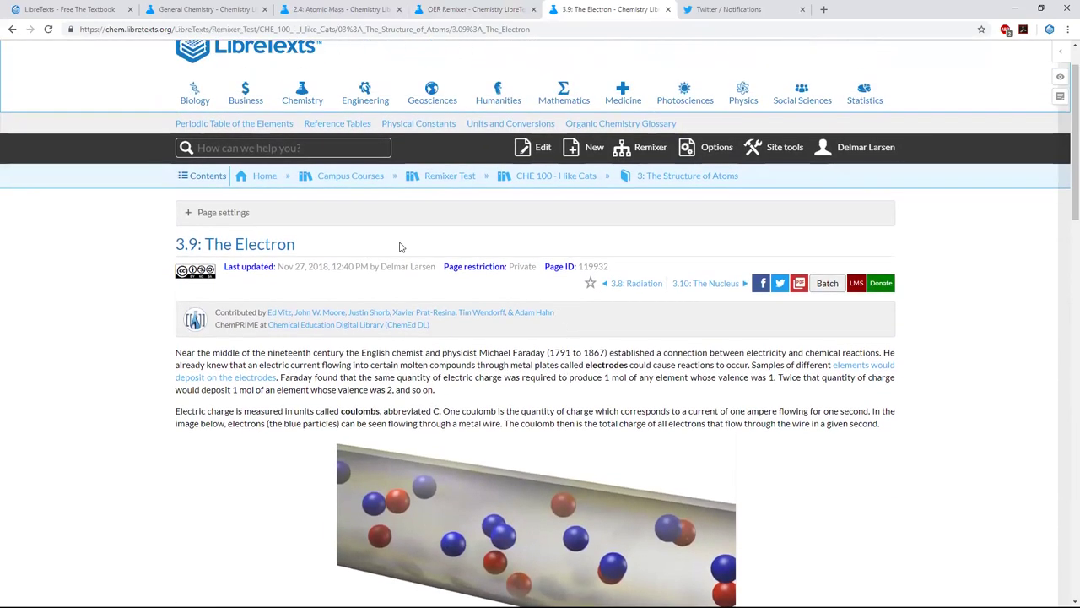
# - Open 3.9: The Electron for editing, copy the source path from its Content Reuse block, and discard the edit
pyautogui.click(542, 148)
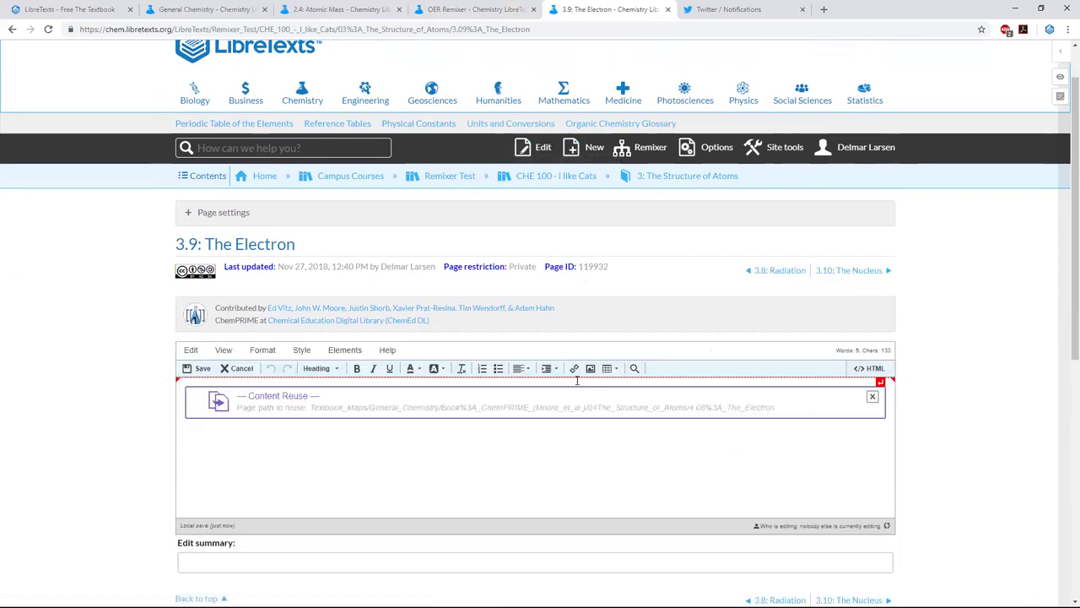
pyautogui.scroll(-1, 569, 384)
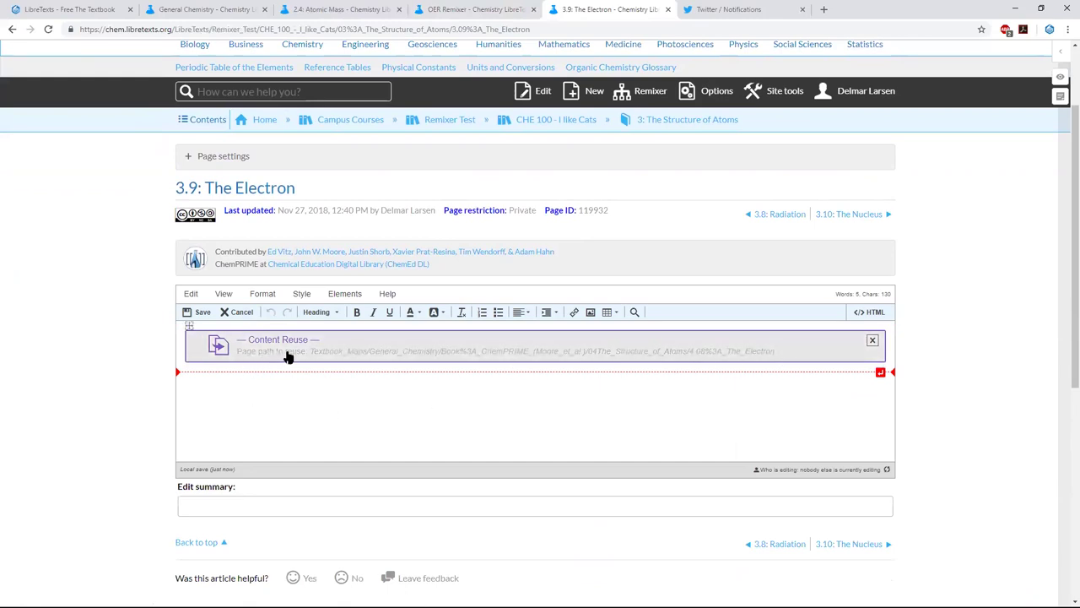
pyautogui.doubleClick(314, 357)
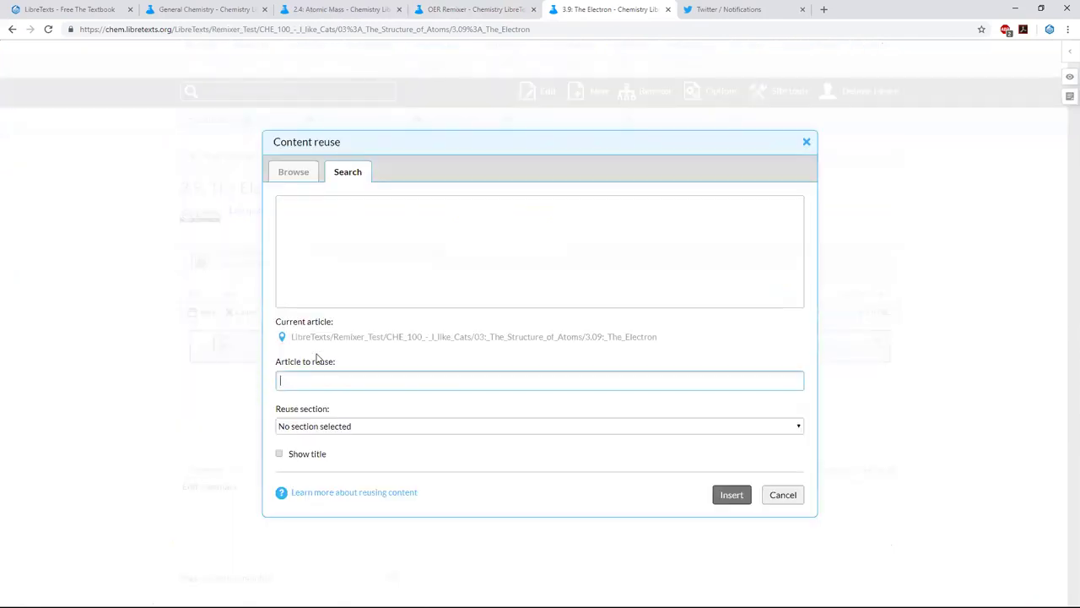
pyautogui.tripleClick(386, 379)
pyautogui.hotkey('ctrl', 'c')
pyautogui.click(776, 494)
pyautogui.click(240, 311)
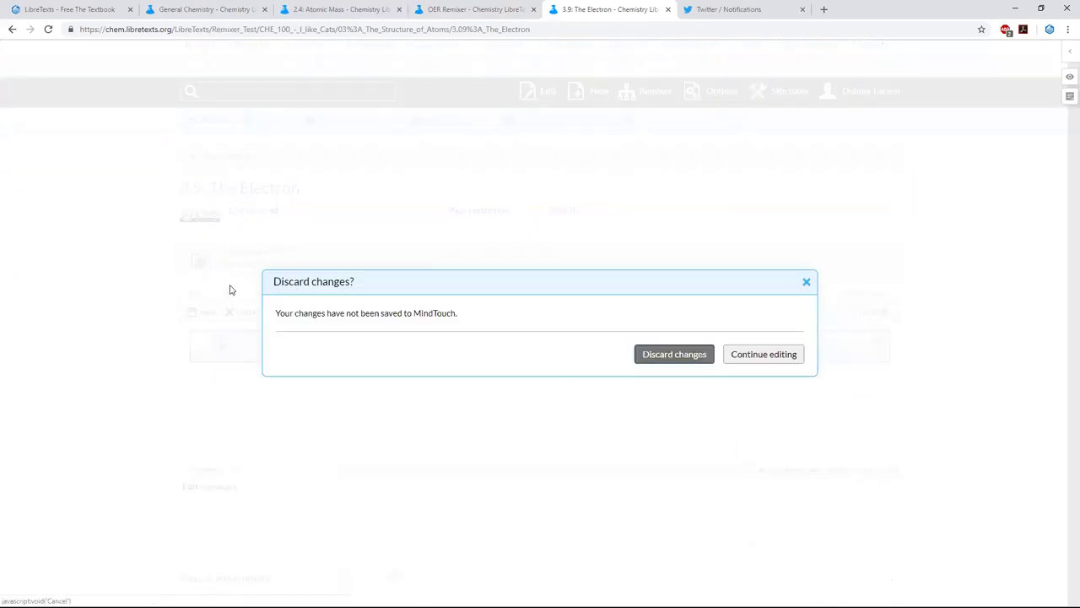
pyautogui.click(665, 355)
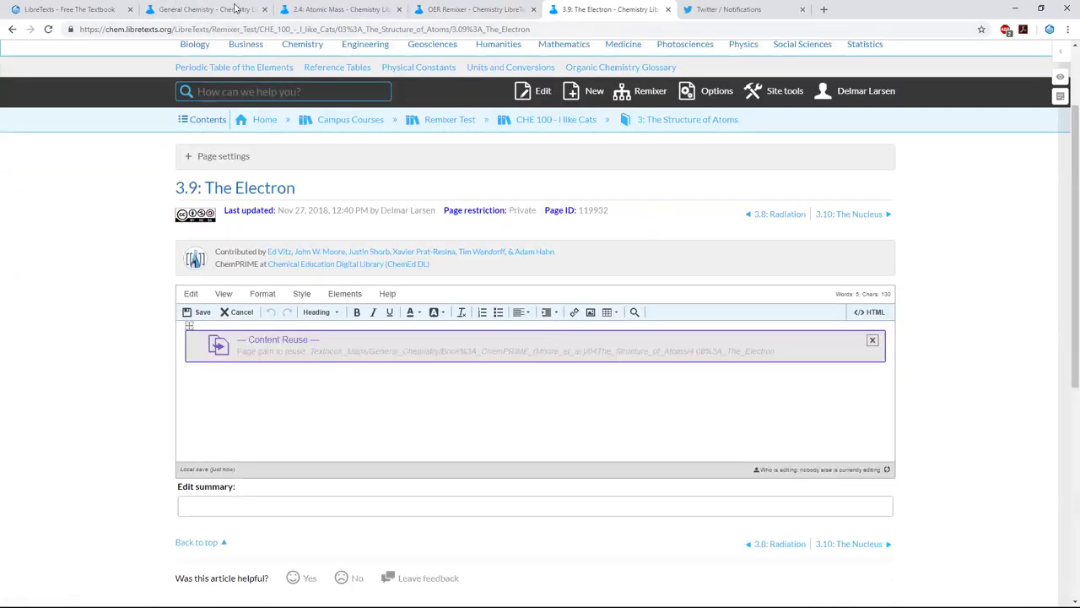
# - Open the reused source page, 4.8: The Electron in the ChemPRIME book, from the copied path and look it over
pyautogui.moveTo(175, 28); pyautogui.dragTo(746, 14)
pyautogui.hotkey('ctrl', 'v')
pyautogui.press('Return')
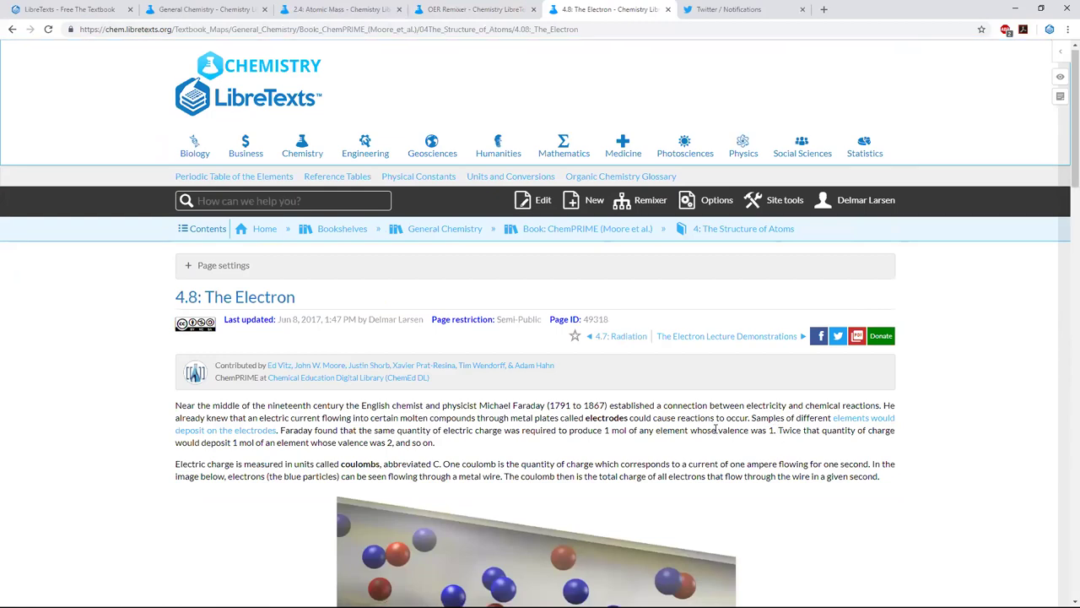
pyautogui.scroll(-2, 715, 431)
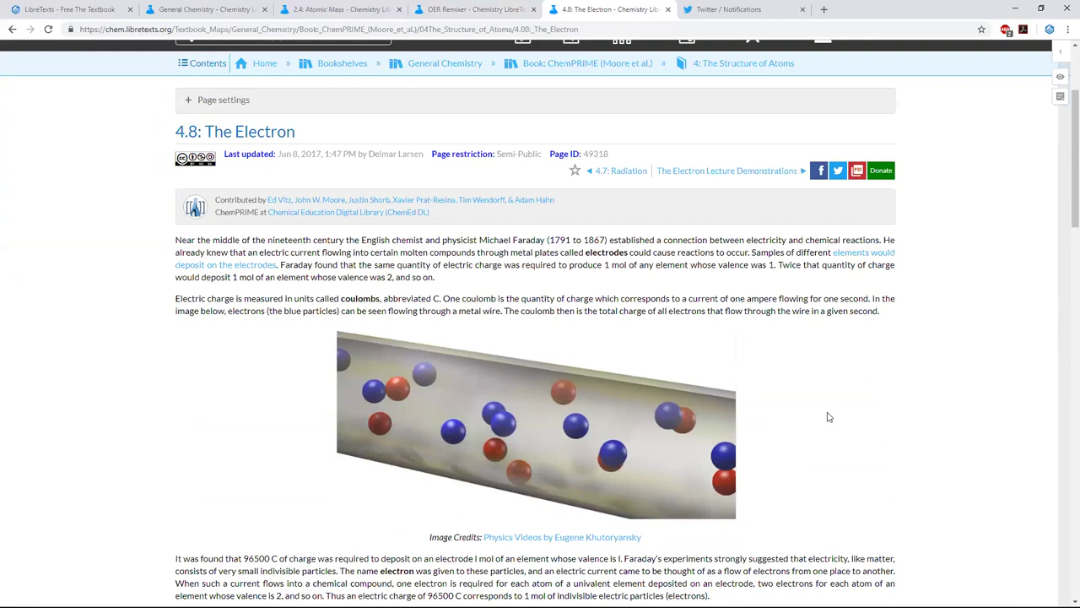
pyautogui.scroll(2, 752, 314)
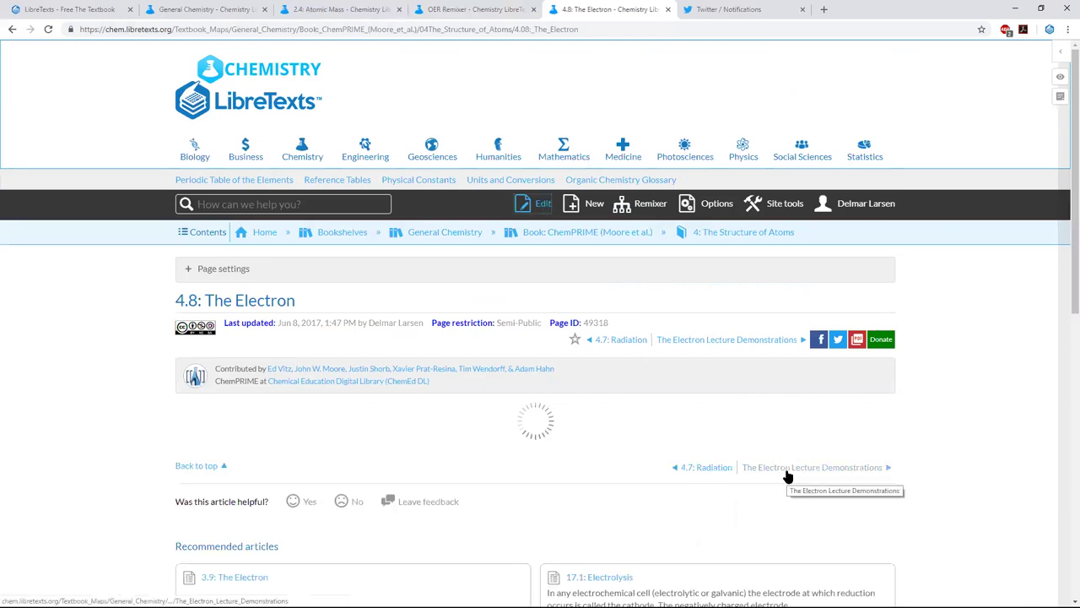
# - Open the source page for editing and shrink the embedded Cathode Ray Tube video to about 55% width
pyautogui.scroll(-3, 787, 473)
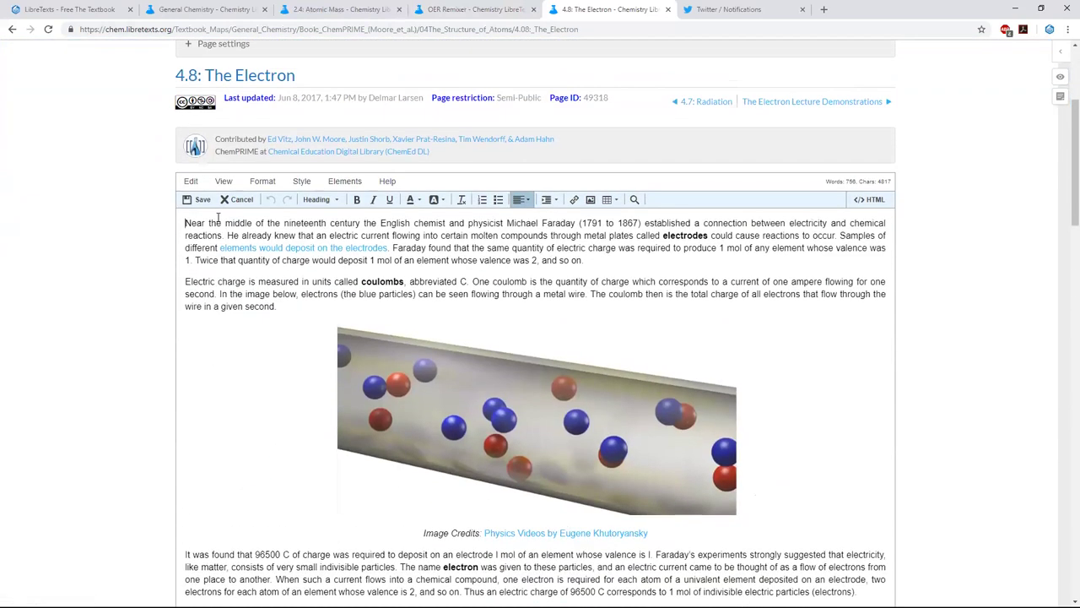
pyautogui.scroll(-3, 295, 451)
pyautogui.click(189, 417)
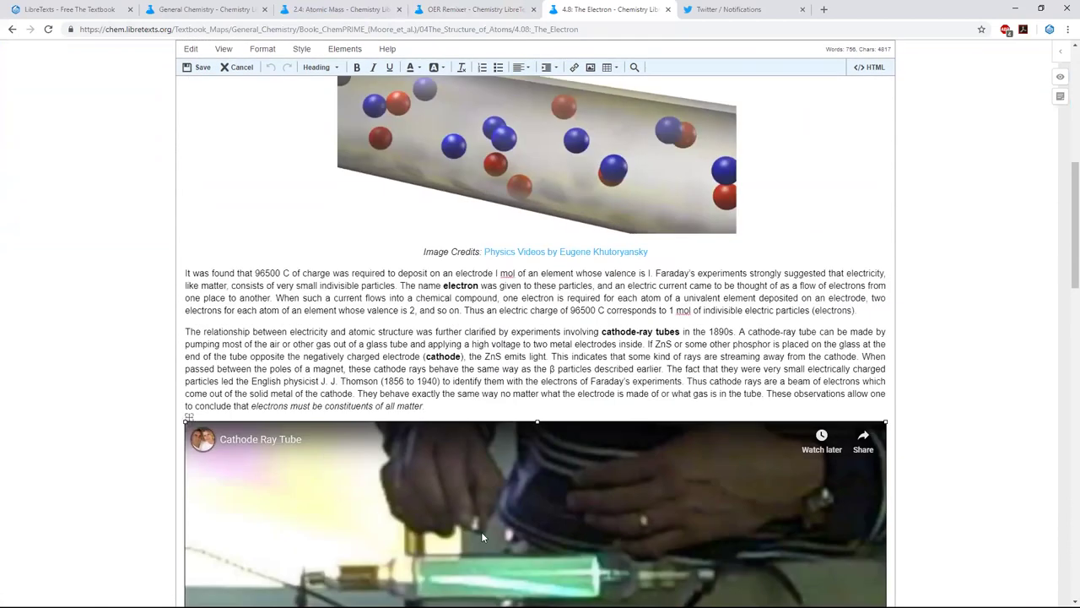
pyautogui.moveTo(189, 417); pyautogui.dragTo(513, 385)
pyautogui.scroll(5, 513, 385)
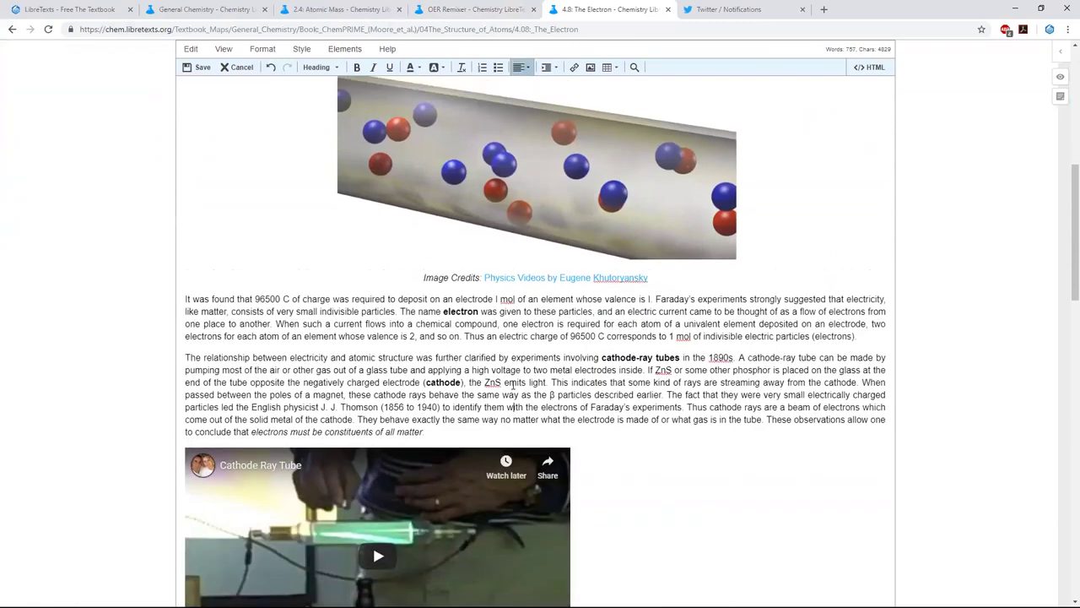
# - Examine the HTML source of 4.8: The Electron down to its closing template script and return to visual editing
pyautogui.click(864, 203)
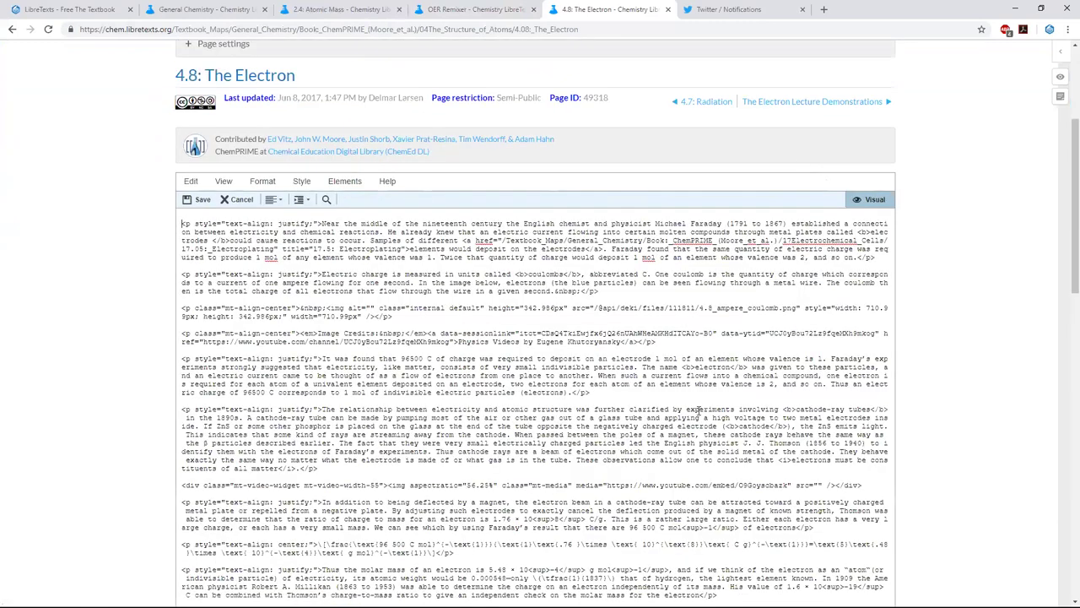
pyautogui.scroll(-10, 698, 411)
pyautogui.scroll(-2, 697, 409)
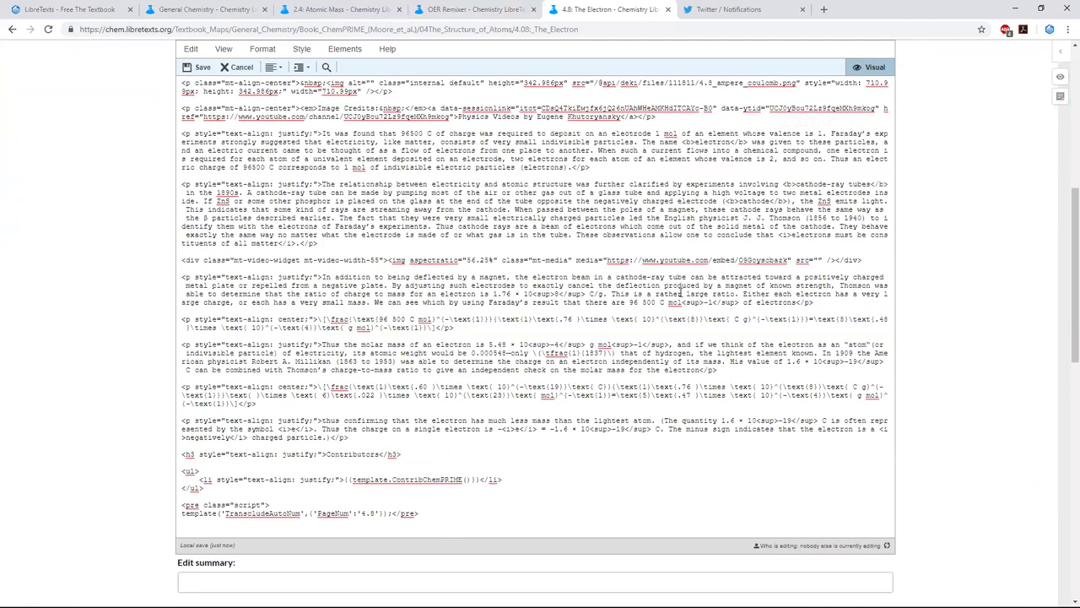
pyautogui.click(869, 67)
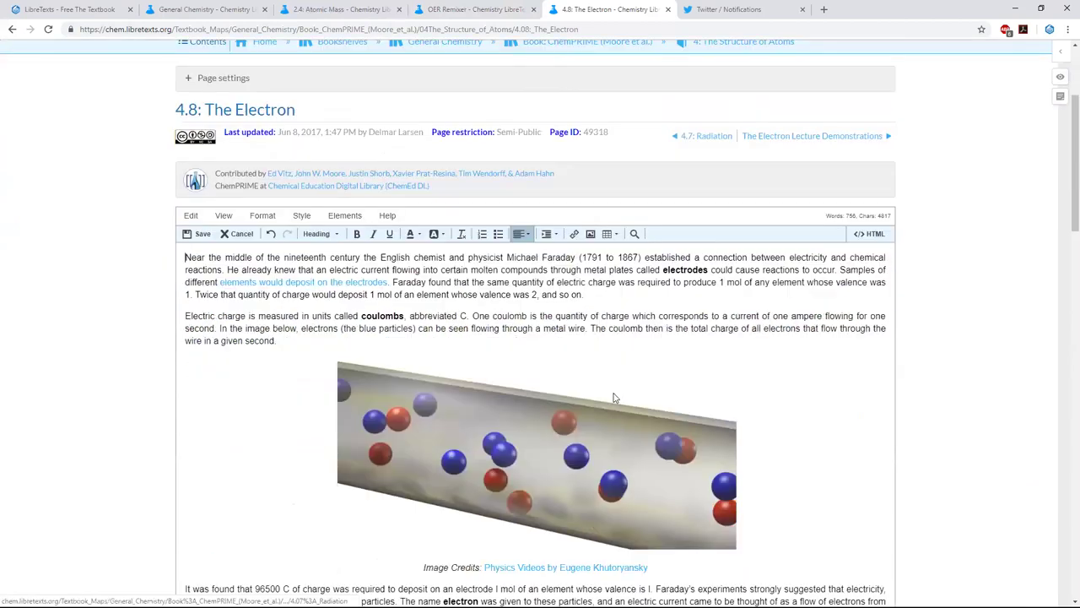
# - Examine the page's paragraphs, Cathode Ray Tube video and LaTeX equations in the visual editor
pyautogui.scroll(-10, 607, 396)
pyautogui.click(871, 463)
pyautogui.scroll(4, 572, 373)
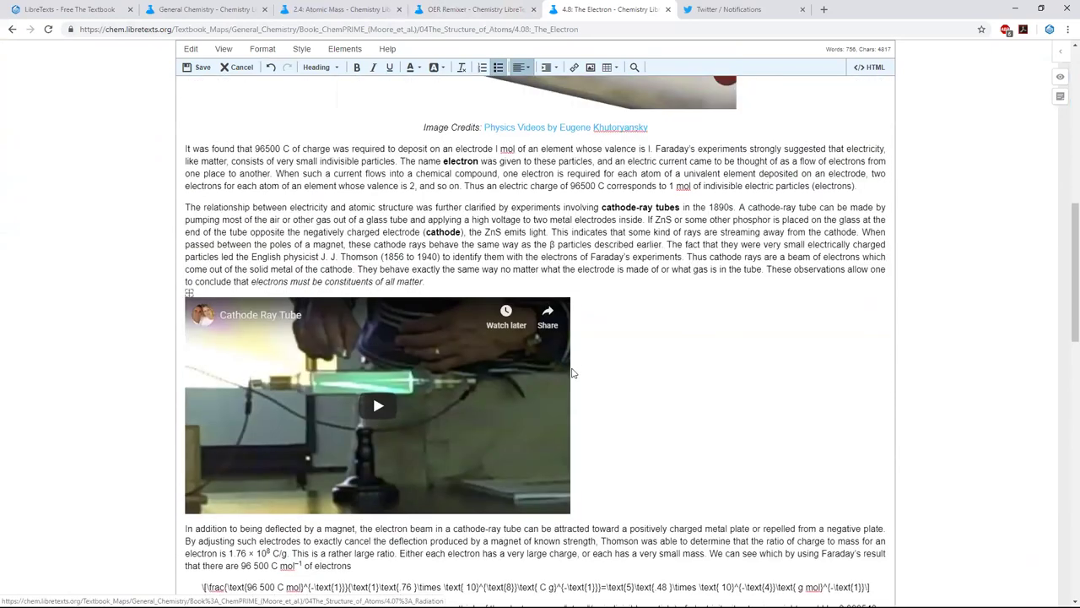
pyautogui.scroll(8, 571, 373)
pyautogui.scroll(-4, 467, 509)
pyautogui.scroll(-4, 466, 509)
pyautogui.moveTo(384, 418); pyautogui.dragTo(476, 418)
pyautogui.click(477, 418)
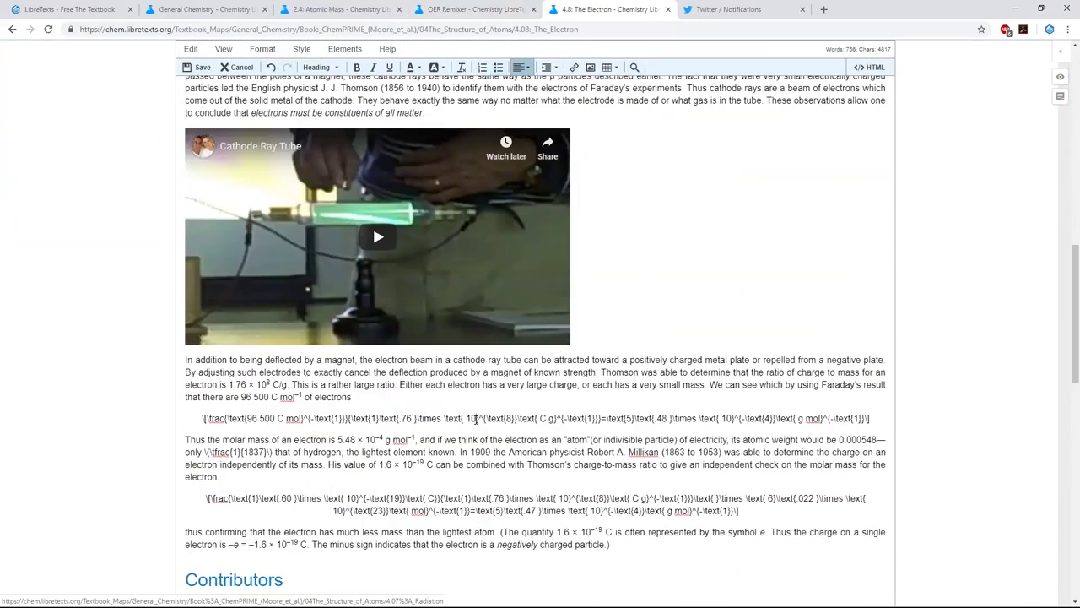
pyautogui.moveTo(427, 498); pyautogui.dragTo(497, 510)
pyautogui.click(482, 501)
pyautogui.click(304, 245)
pyautogui.scroll(3, 602, 283)
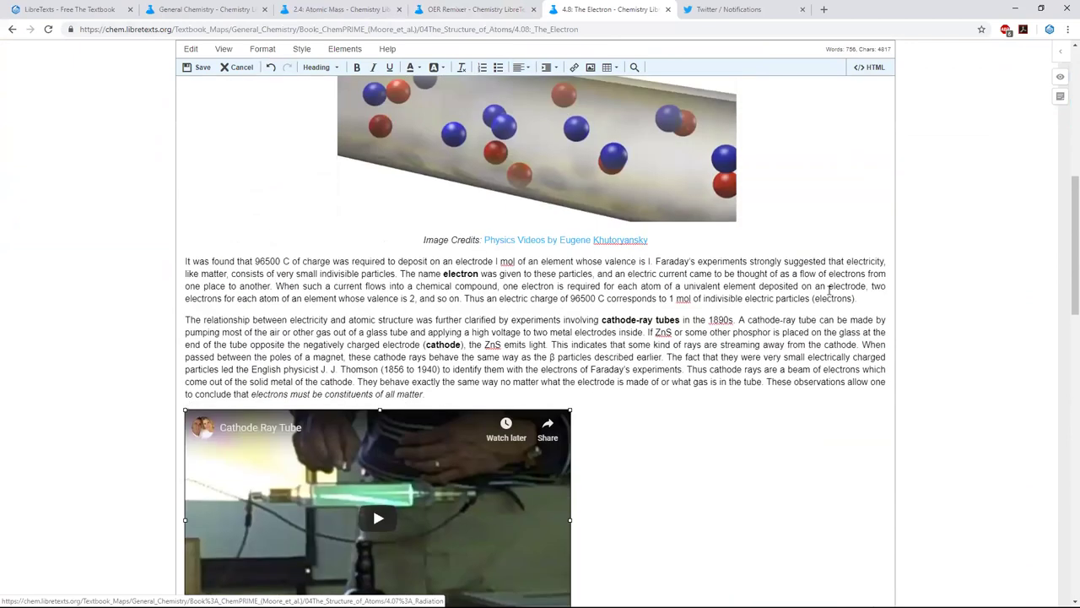
# - Delete the paragraph beginning "It was found that 96500 C of charge" and save the source page
pyautogui.moveTo(859, 299); pyautogui.dragTo(184, 261)
pyautogui.press('BackSpace')
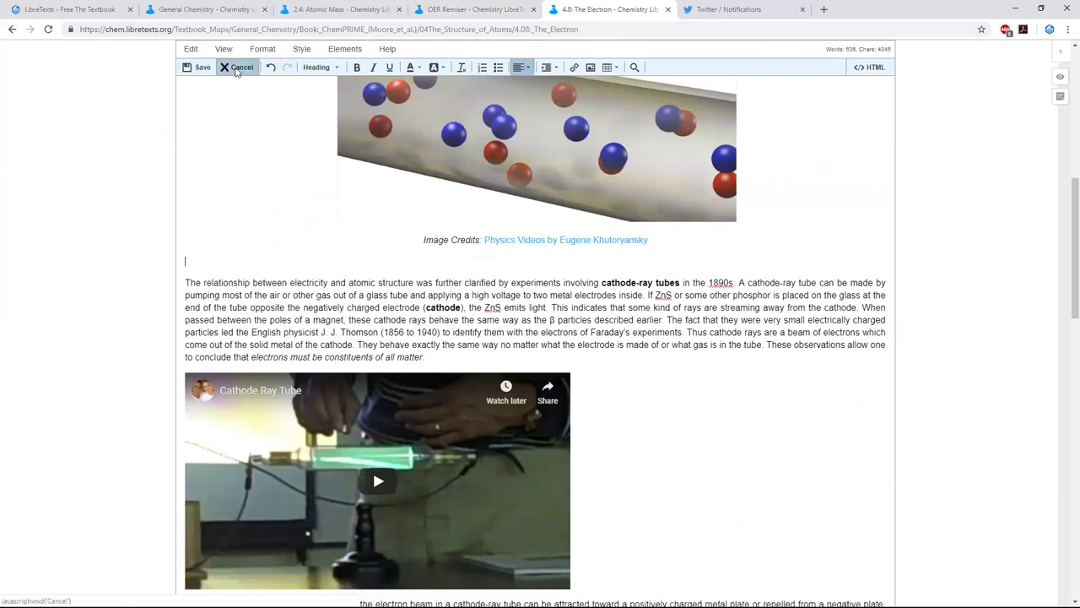
pyautogui.click(202, 68)
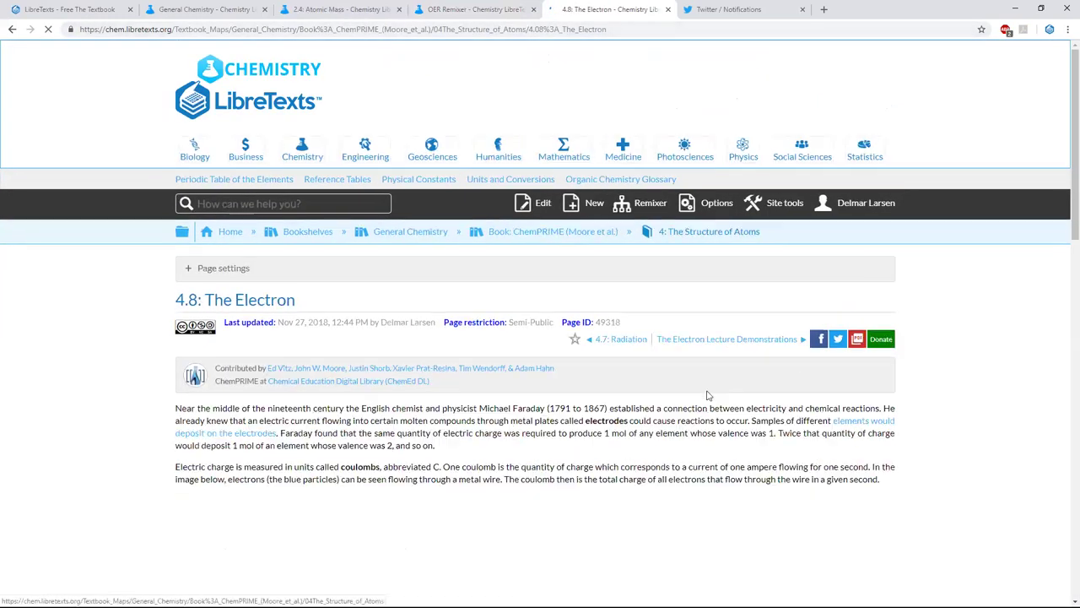
pyautogui.scroll(-5, 709, 394)
pyautogui.scroll(3, 709, 394)
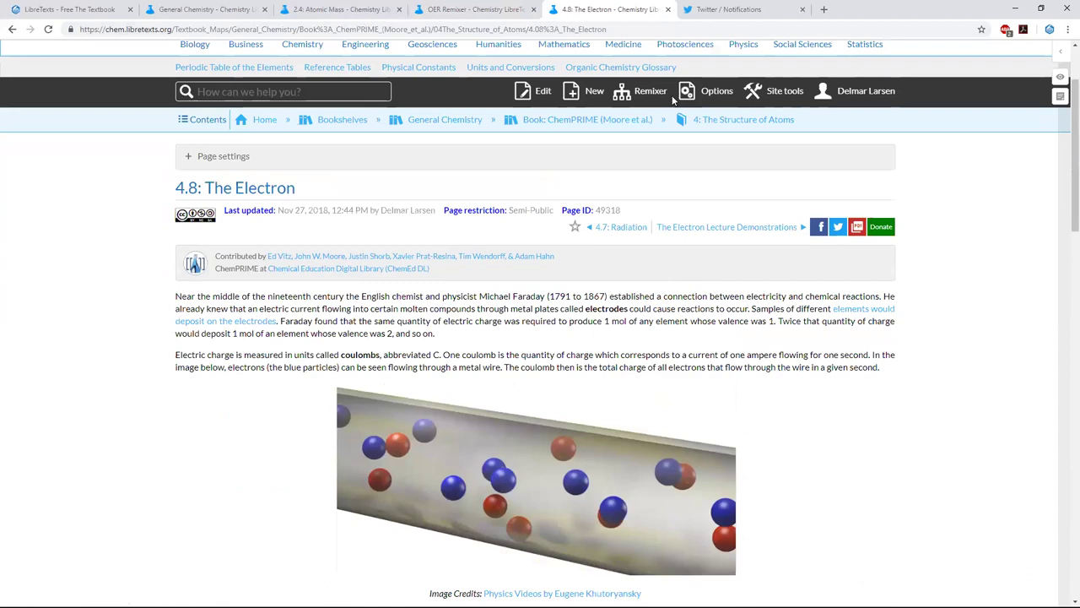
# - Open the revision history of 4.8: The Electron and examine its entries back to June 2017
pyautogui.click(686, 91)
pyautogui.click(719, 123)
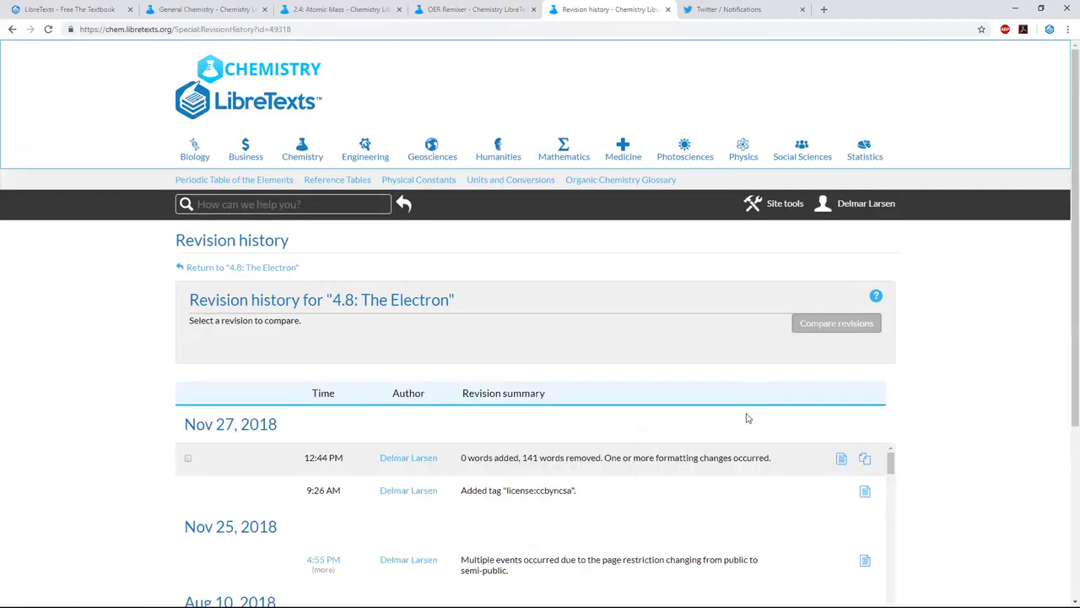
pyautogui.scroll(-2, 748, 390)
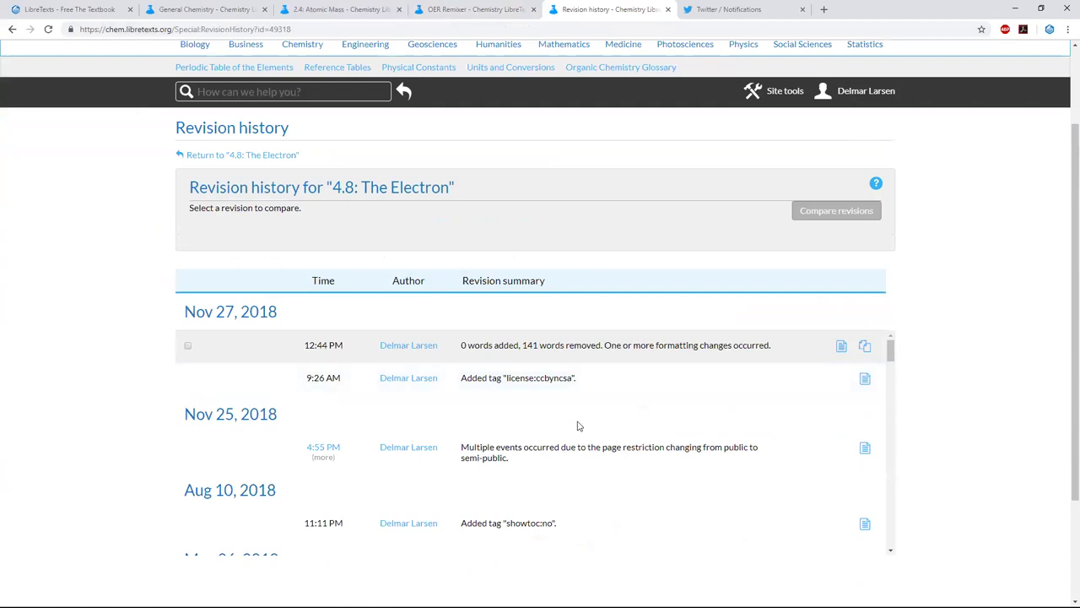
pyautogui.scroll(-2, 889, 346)
pyautogui.scroll(2, 889, 346)
pyautogui.scroll(-1, 945, 367)
pyautogui.scroll(-2, 955, 377)
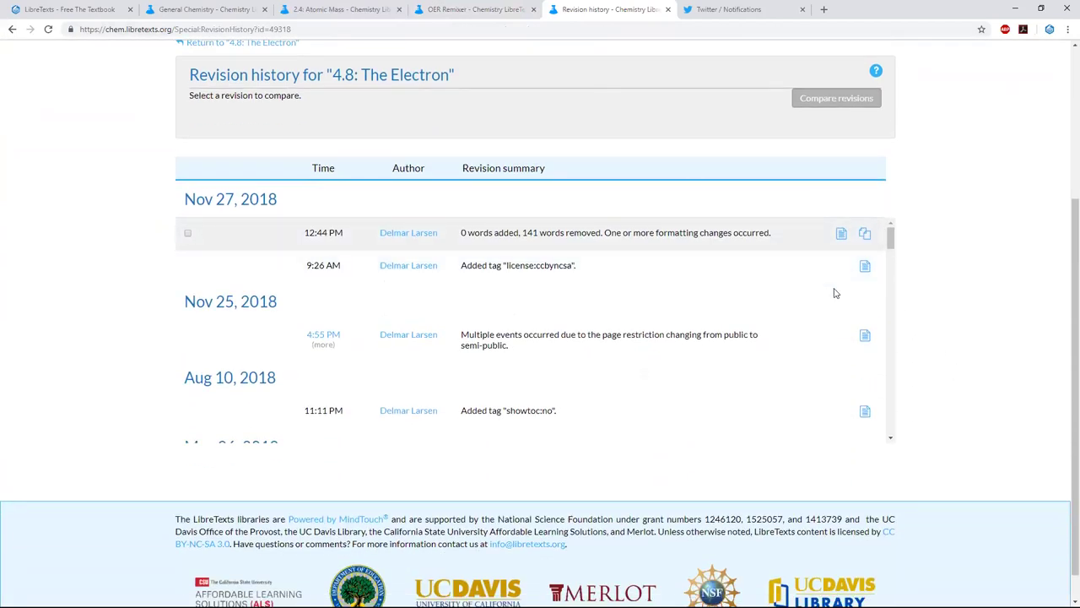
pyautogui.scroll(-4, 863, 351)
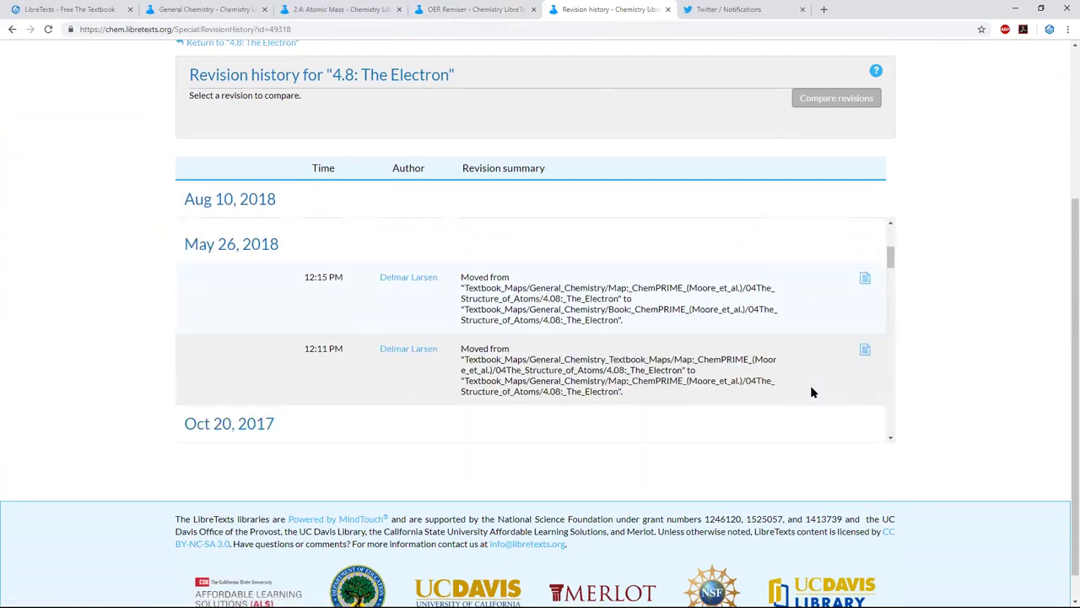
pyautogui.scroll(-5, 812, 391)
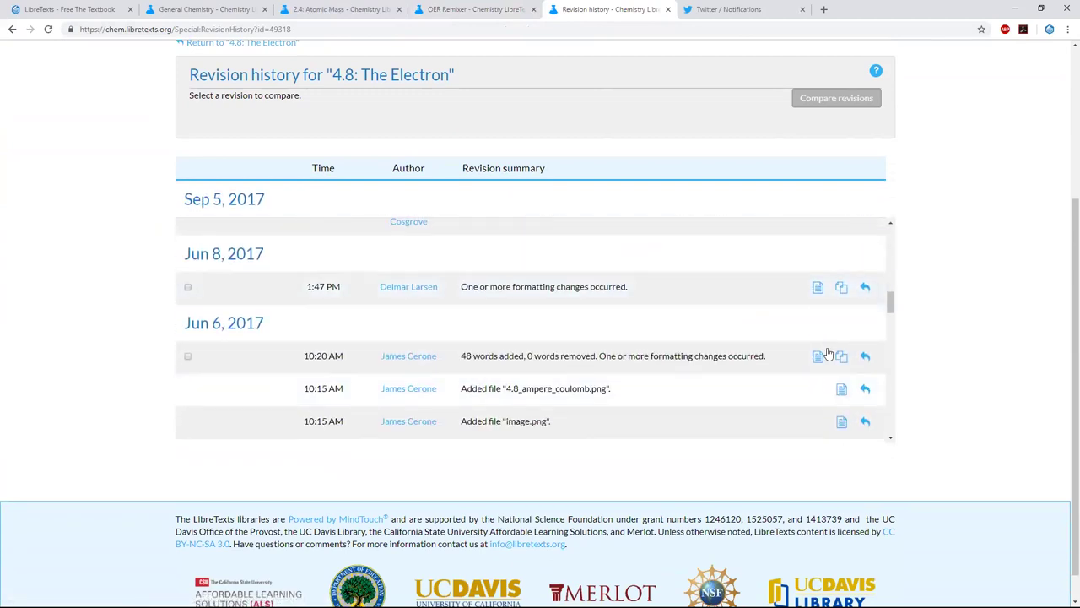
pyautogui.scroll(2, 591, 279)
pyautogui.scroll(-2, 709, 299)
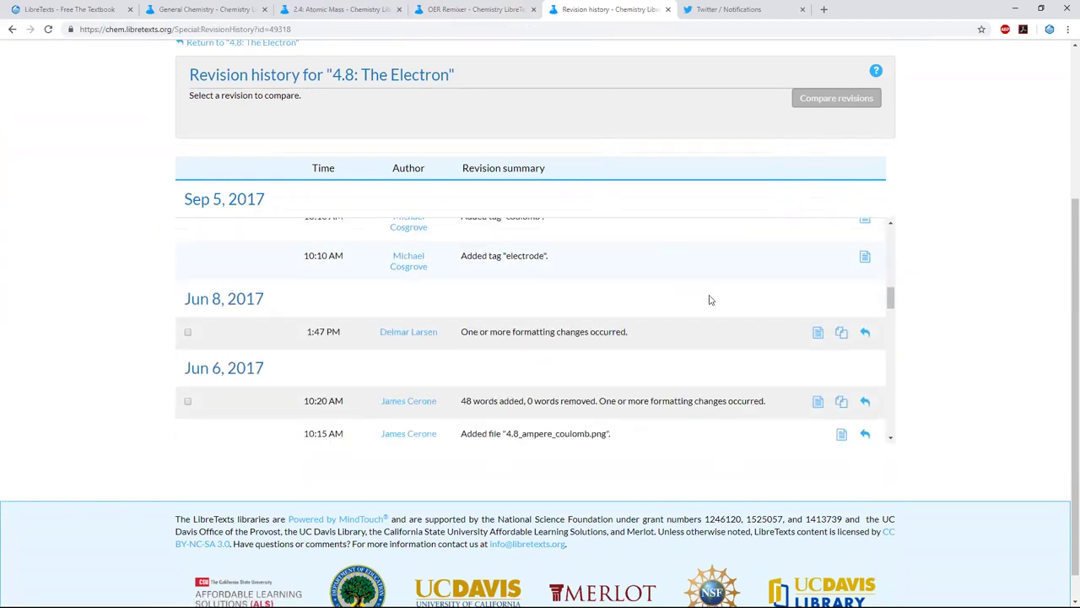
# - Revert 4.8: The Electron to its Jun 8, 2017, 1:47 PM revision
pyautogui.scroll(1, 815, 304)
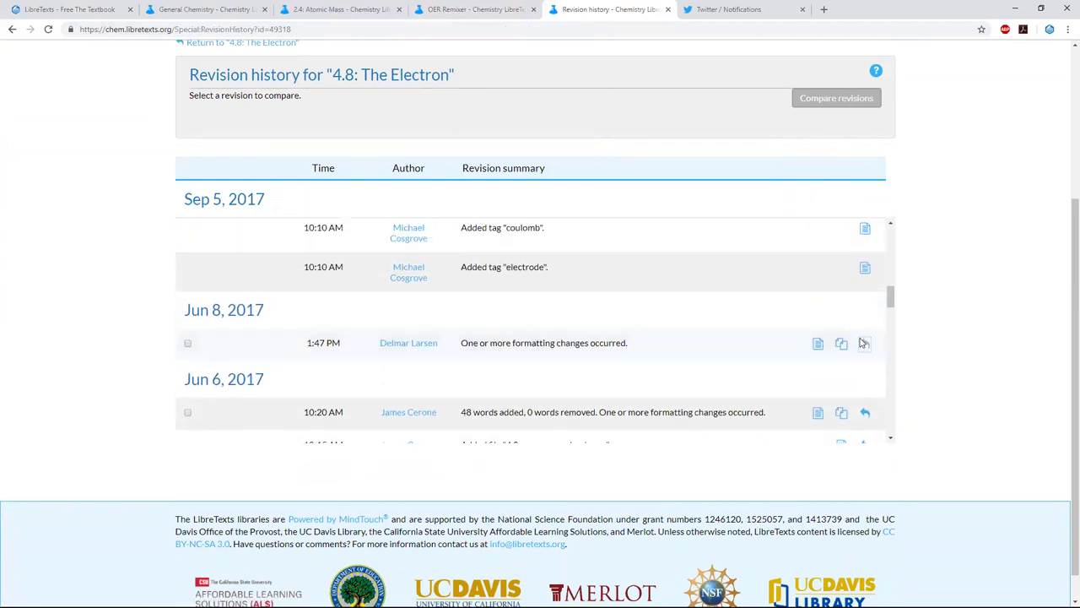
pyautogui.click(864, 343)
pyautogui.click(740, 355)
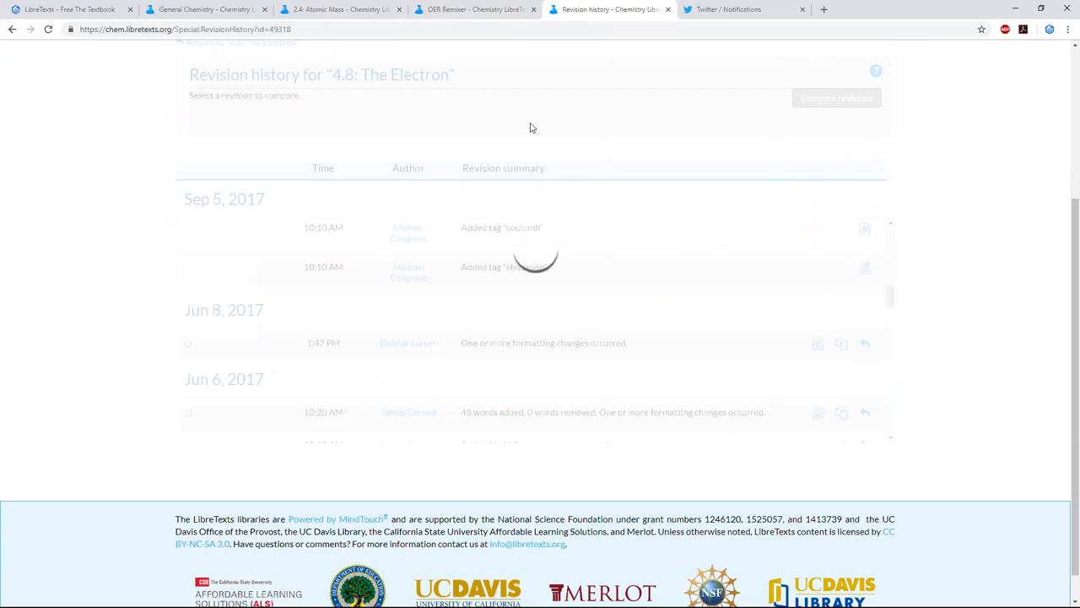
# - Return to the OER Remixer page and collapse the Bookshelves folder in the source tree
pyautogui.click(439, 7)
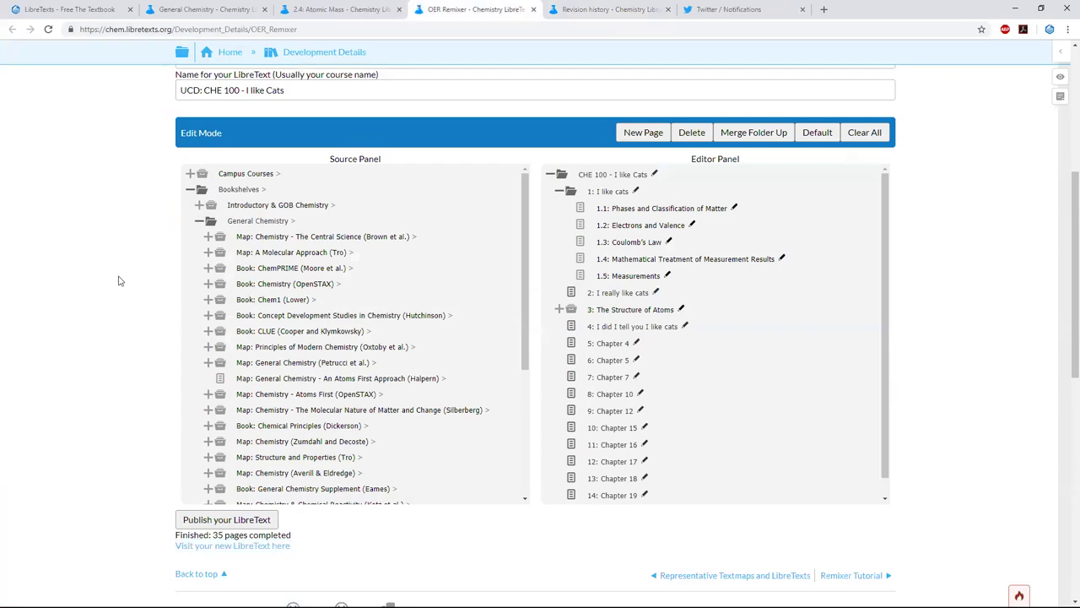
pyautogui.click(190, 189)
pyautogui.scroll(1, 400, 326)
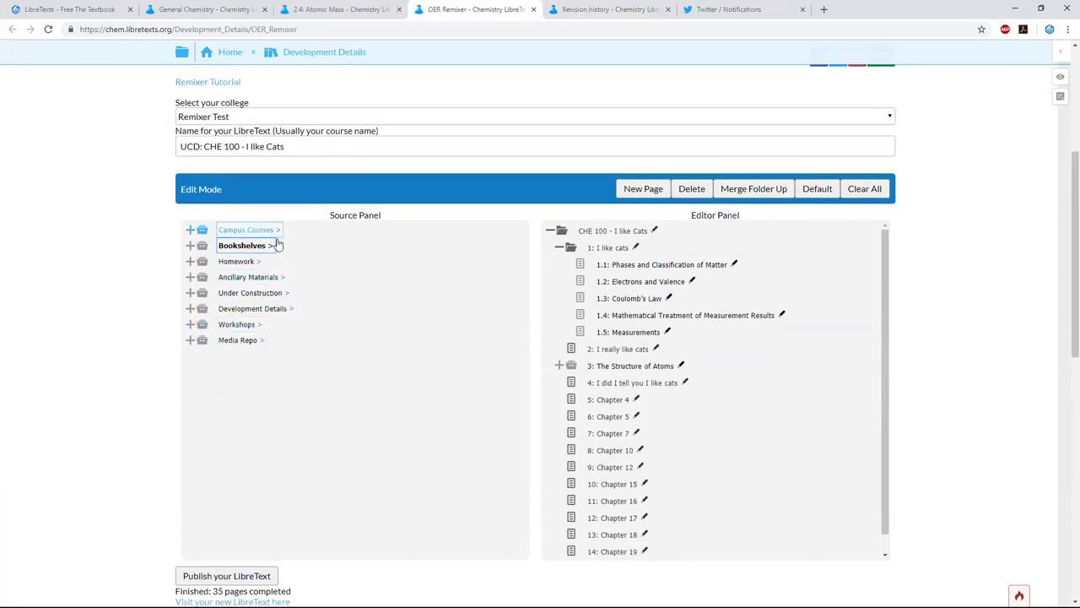
pyautogui.click(590, 9)
pyautogui.click(757, 6)
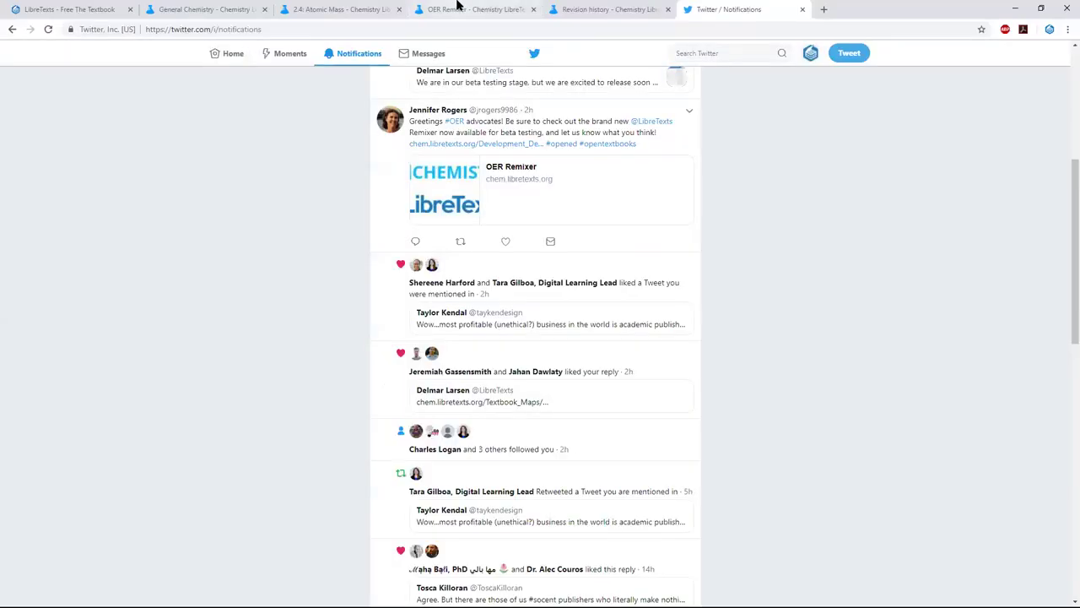
pyautogui.click(460, 7)
pyautogui.click(337, 10)
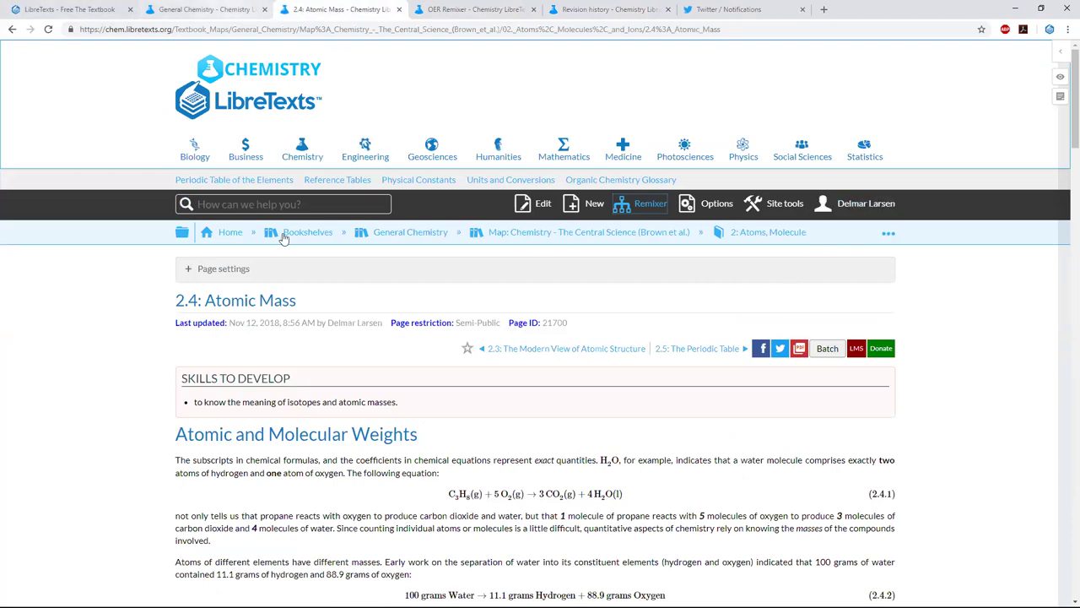
pyautogui.click(207, 10)
pyautogui.click(108, 8)
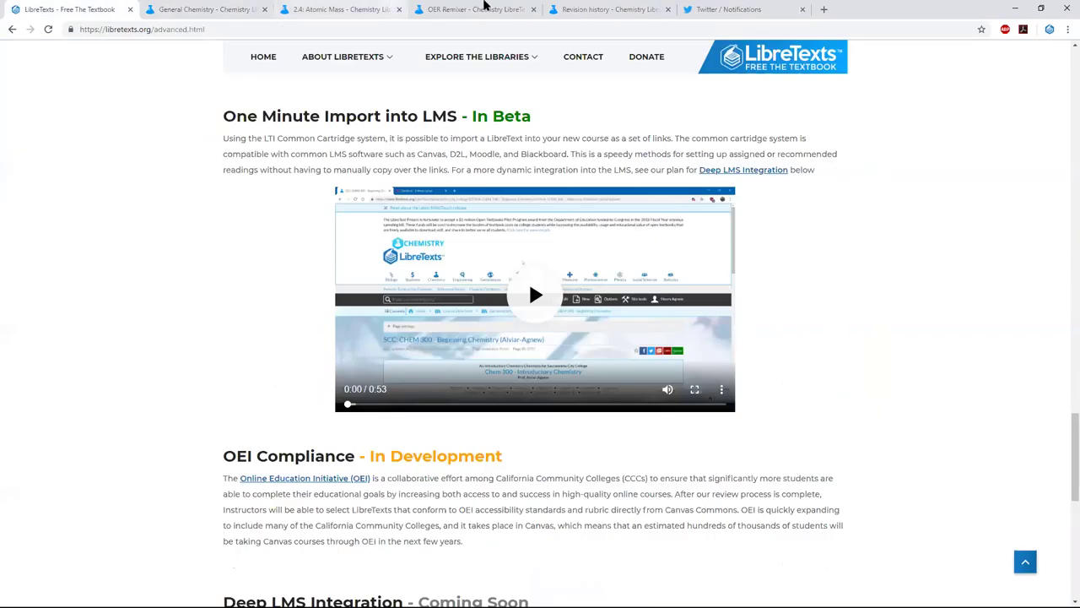
# - Go back to the OER Remixer page and open the newly published LibreText from there
pyautogui.click(477, 9)
pyautogui.scroll(-1, 217, 541)
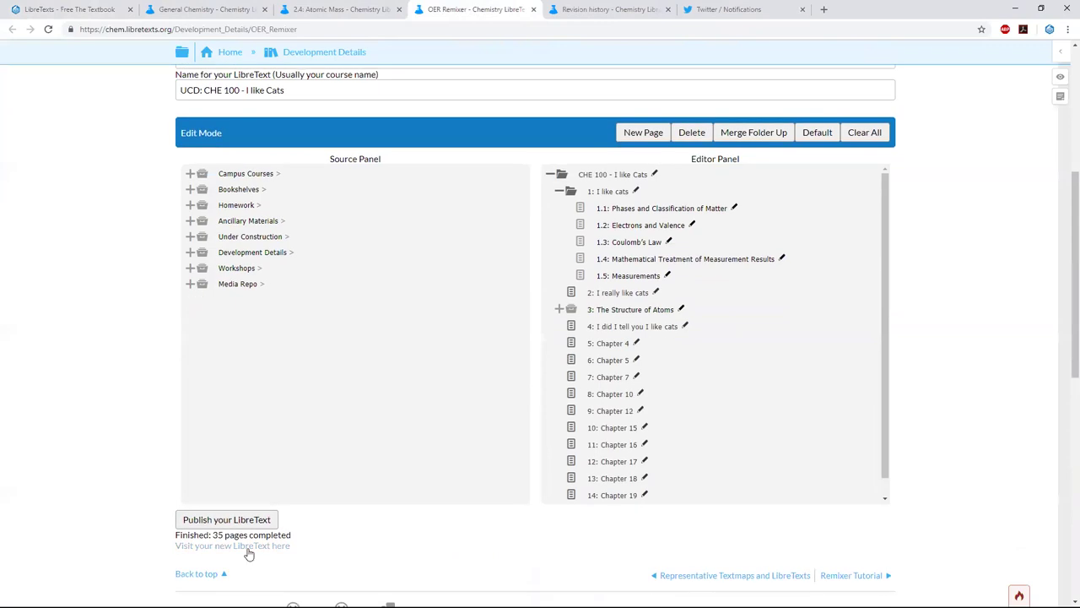
pyautogui.click(246, 547)
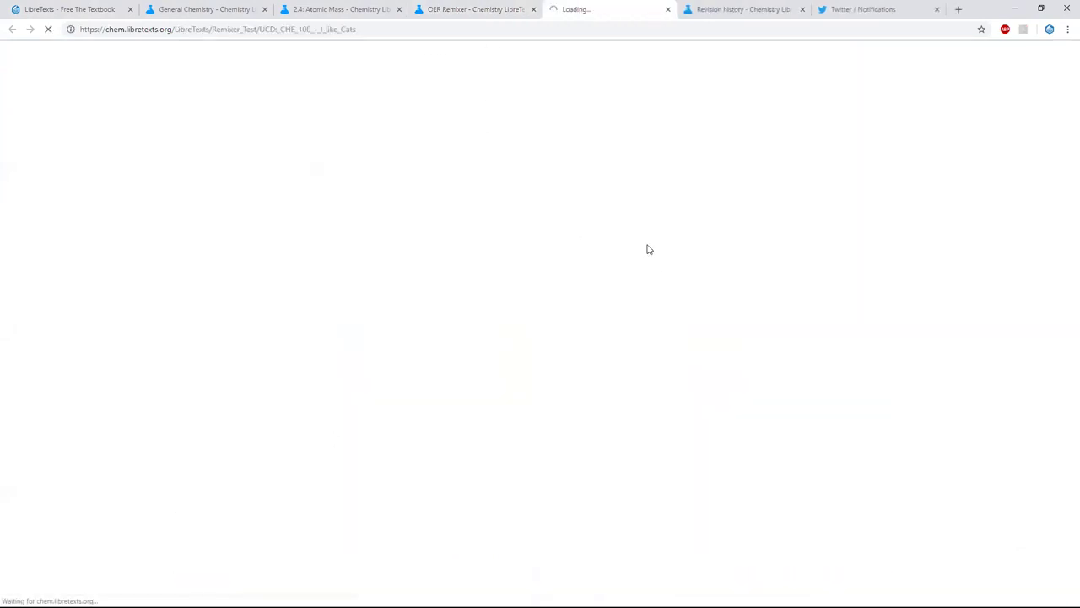
# - Open page 1.5: Measurements of the CHE 100 - I like Cats LibreText and open its content for editing
pyautogui.scroll(-5, 569, 329)
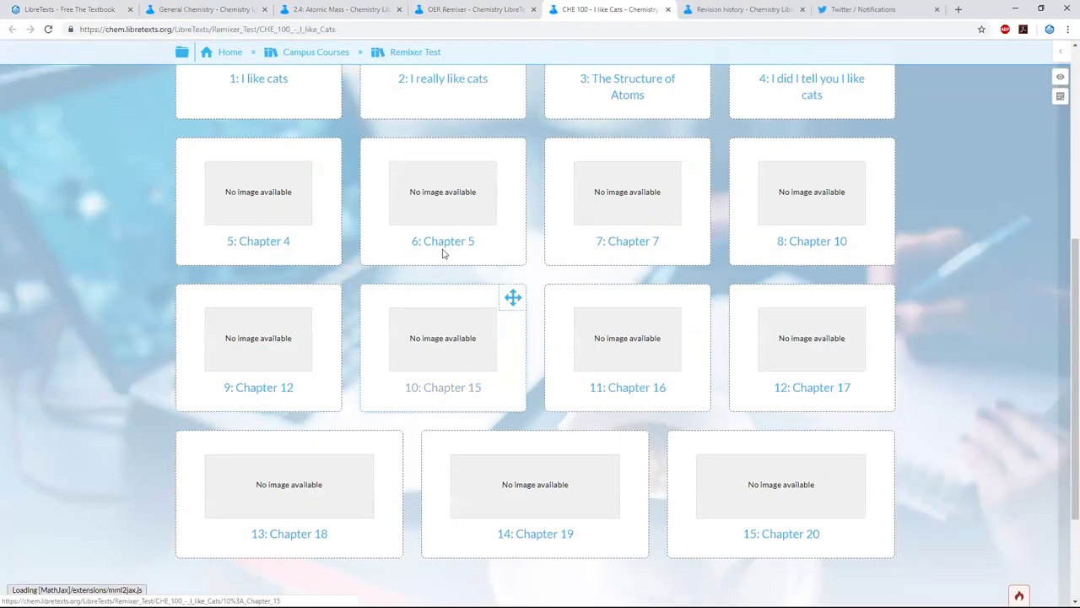
pyautogui.scroll(2, 473, 253)
pyautogui.click(453, 205)
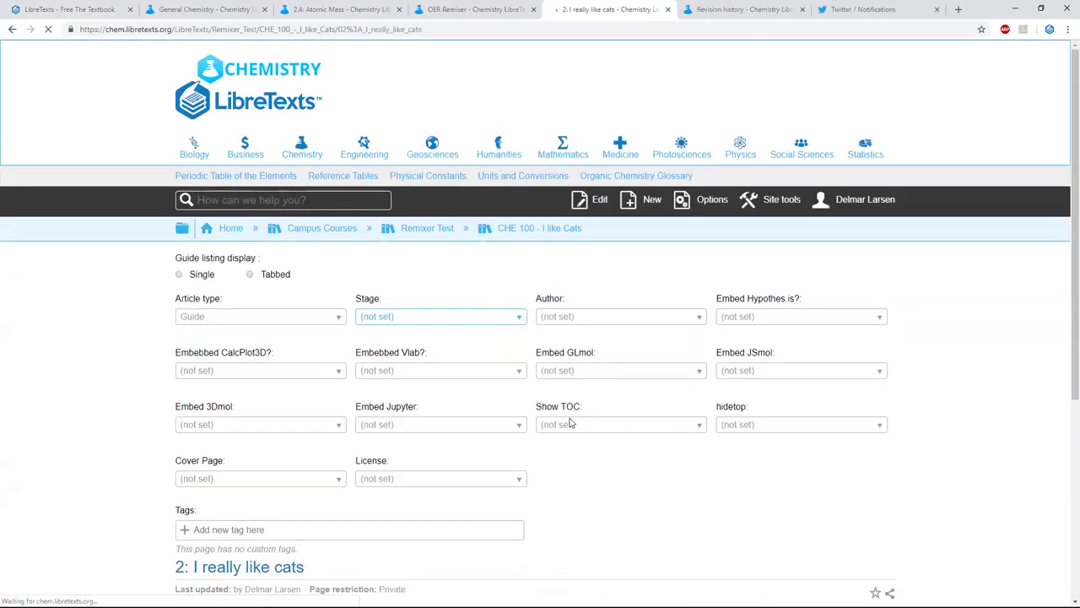
pyautogui.scroll(-1, 852, 343)
pyautogui.click(615, 283)
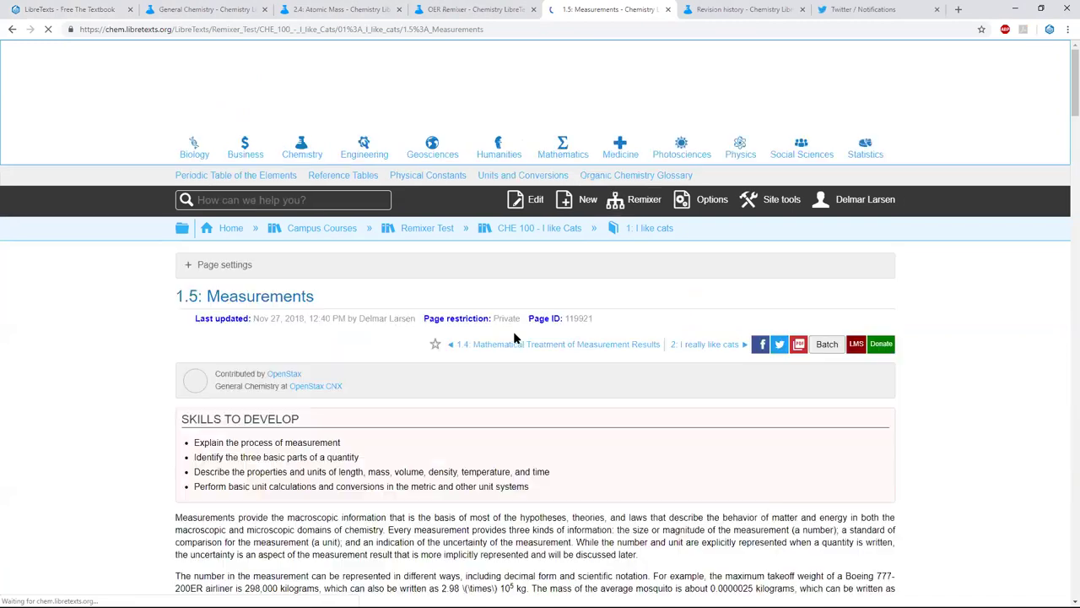
pyautogui.scroll(-15, 603, 314)
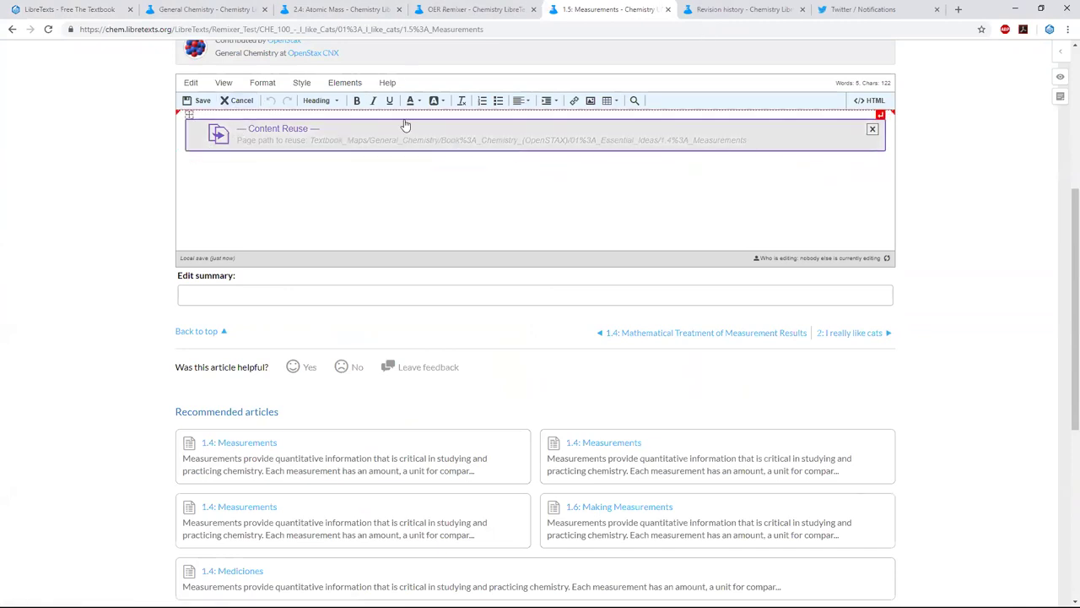
# - Find the source page 2.4: Atomic Mass among the open pages, open it for editing and copy its entire content
pyautogui.click(715, 9)
pyautogui.click(473, 8)
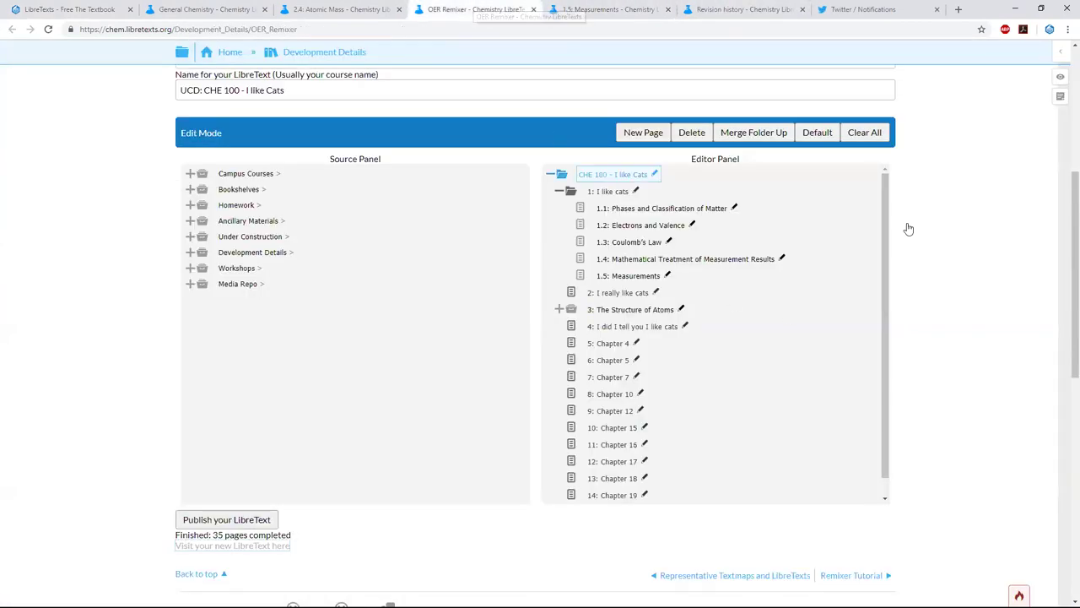
pyautogui.click(852, 9)
pyautogui.click(763, 6)
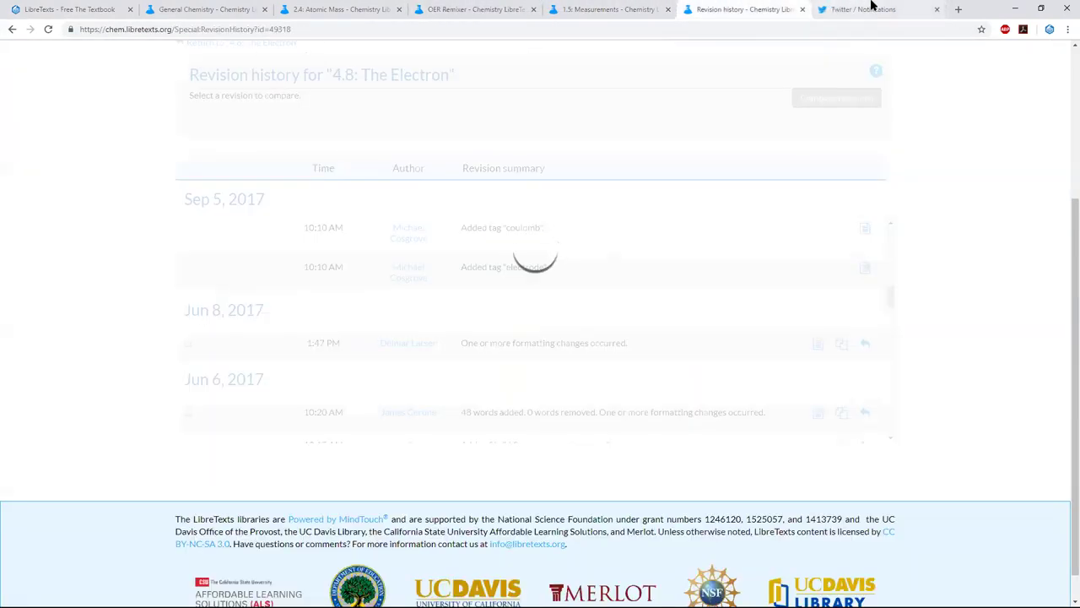
pyautogui.click(563, 5)
pyautogui.click(475, 7)
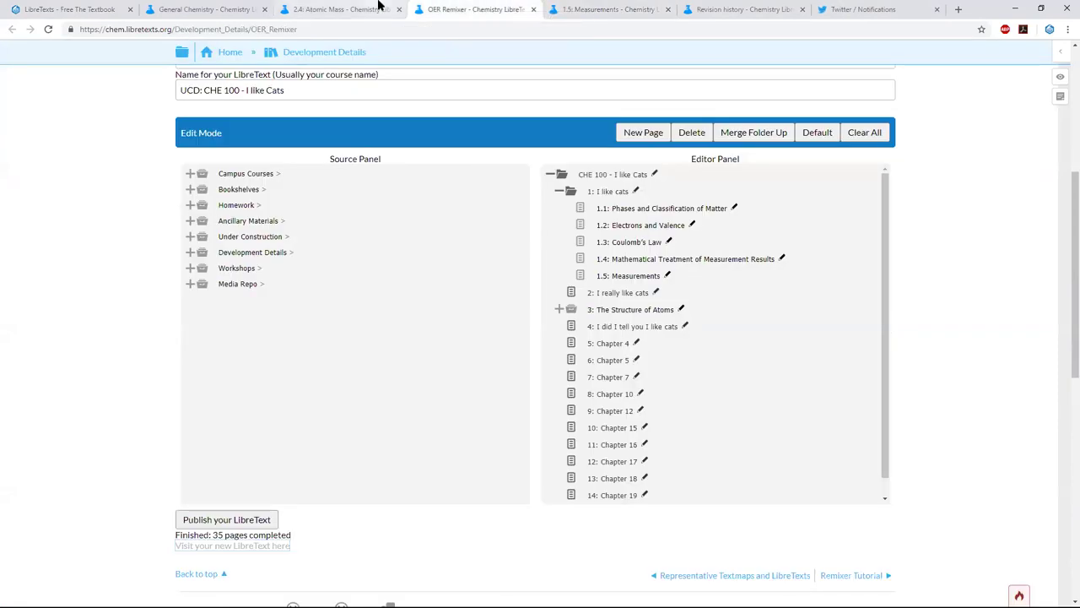
pyautogui.click(342, 8)
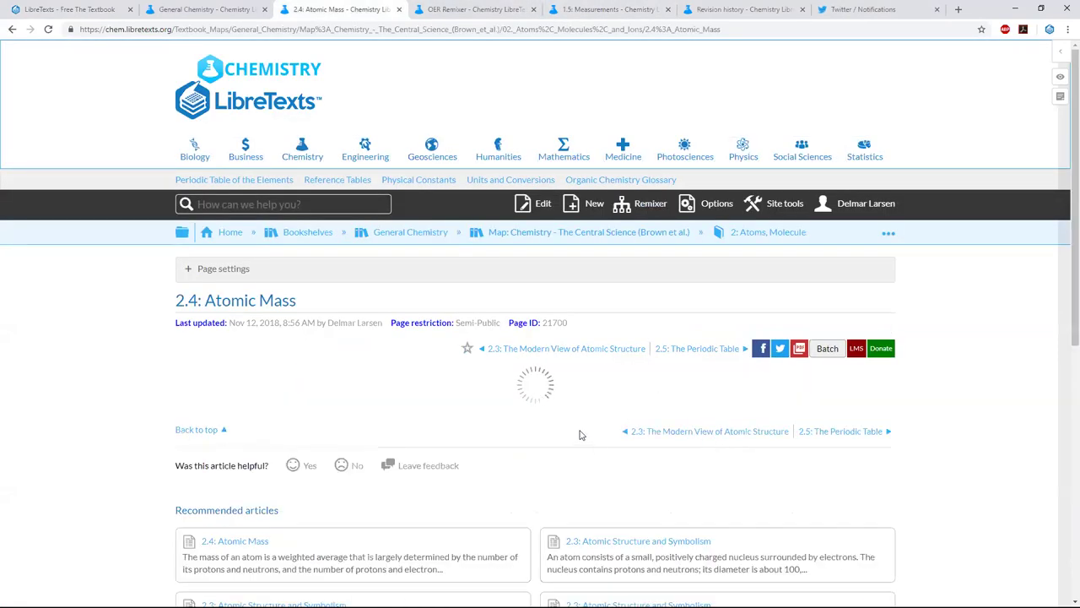
pyautogui.scroll(-2, 583, 414)
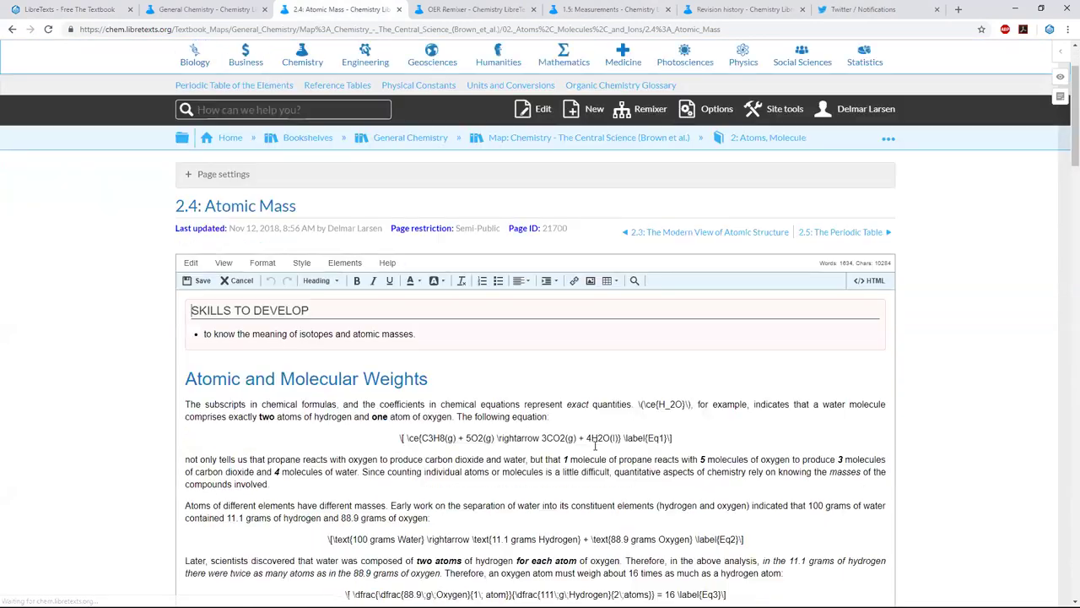
pyautogui.hotkey('ctrl', 'a')
# - Replace the Content Reuse block in 1.5: Measurements with the copied Atomic Mass content and save the page
pyautogui.hotkey('ctrl', 'Tab')
pyautogui.hotkey('ctrl', 'Tab')
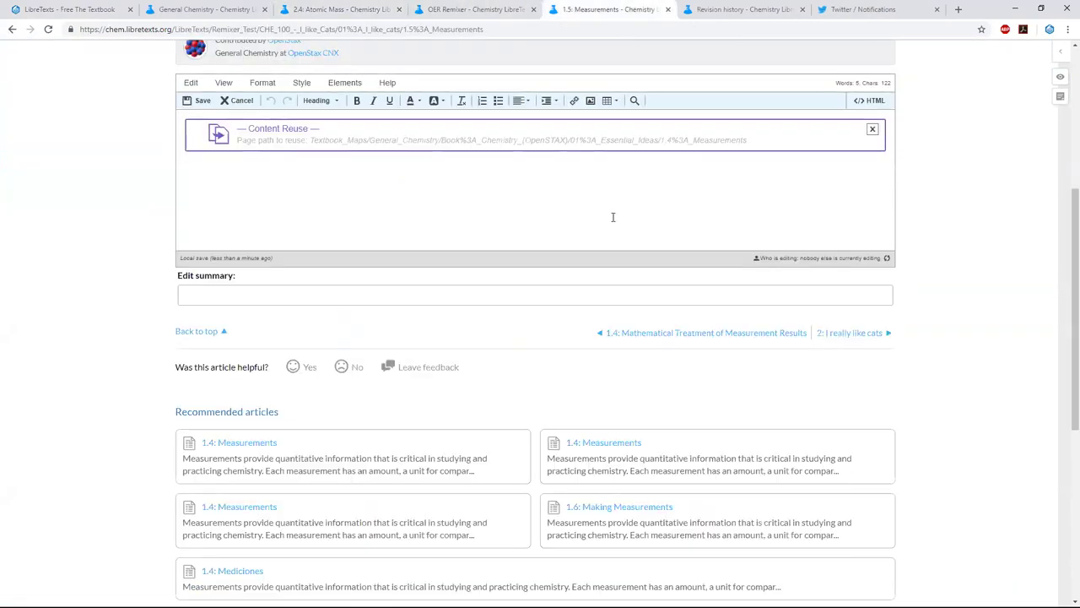
pyautogui.hotkey('ctrl', 'a')
pyautogui.press('Delete')
pyautogui.hotkey('ctrl', 'v')
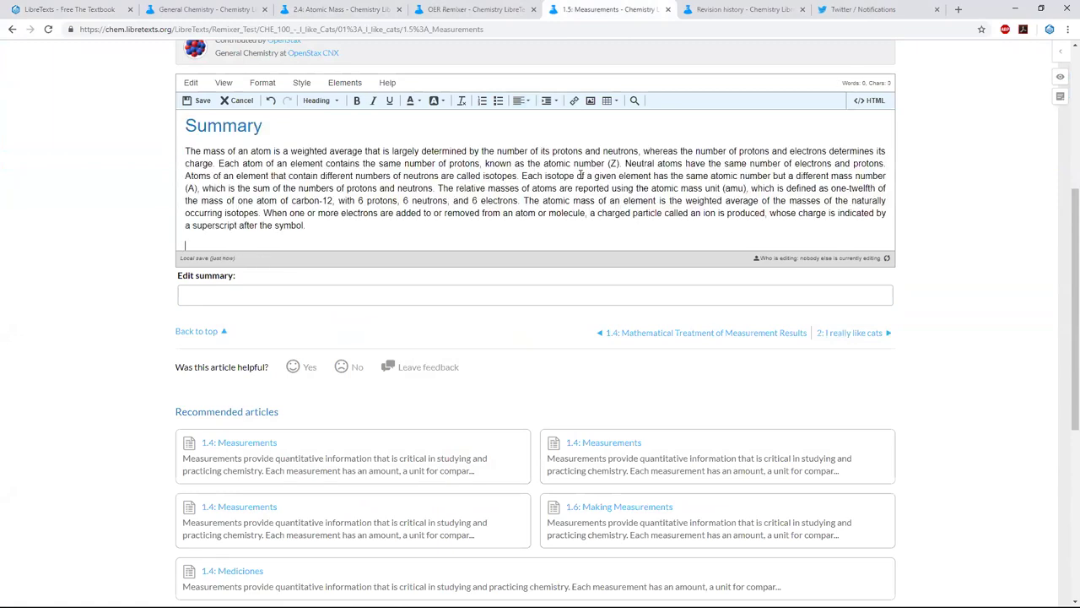
pyautogui.hotkey('ctrl', 's')
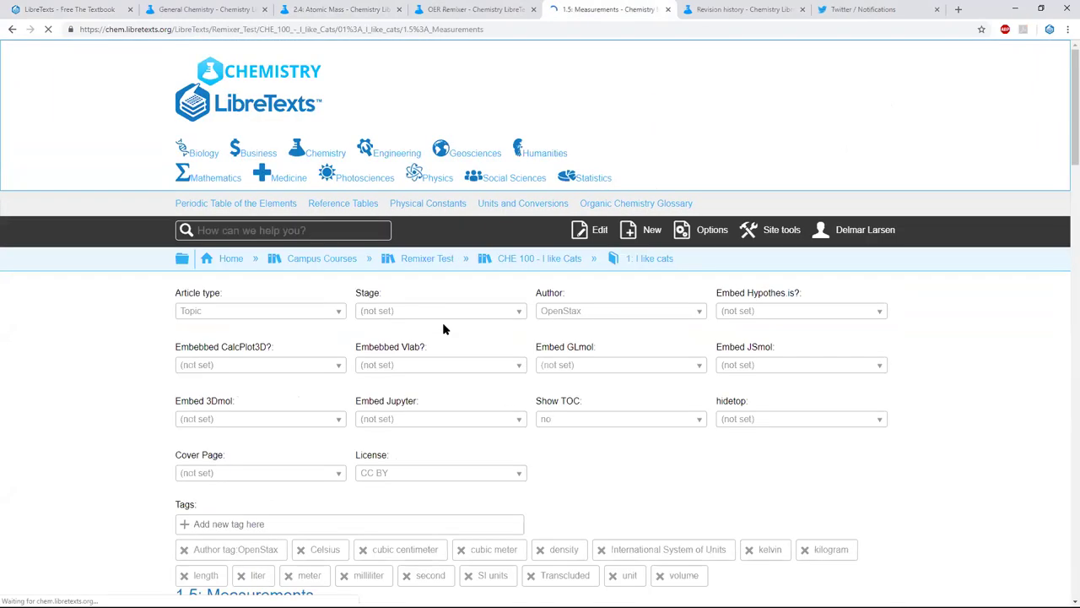
pyautogui.scroll(-3, 418, 302)
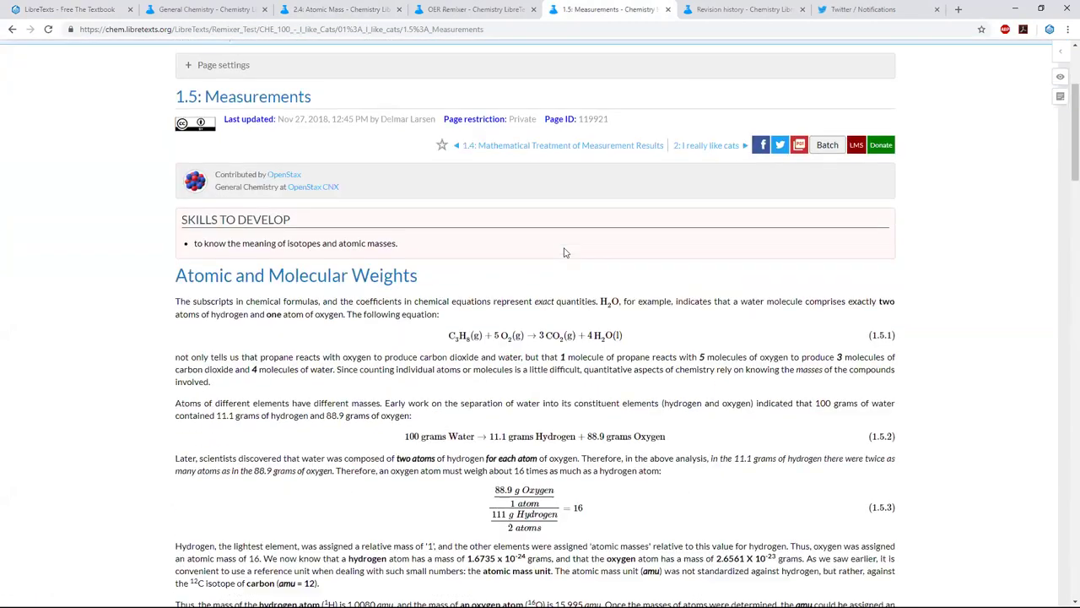
# - Cancel the editing of 2.4: Atomic Mass and return to the 1.5: Measurements page
pyautogui.click(226, 8)
pyautogui.click(348, 8)
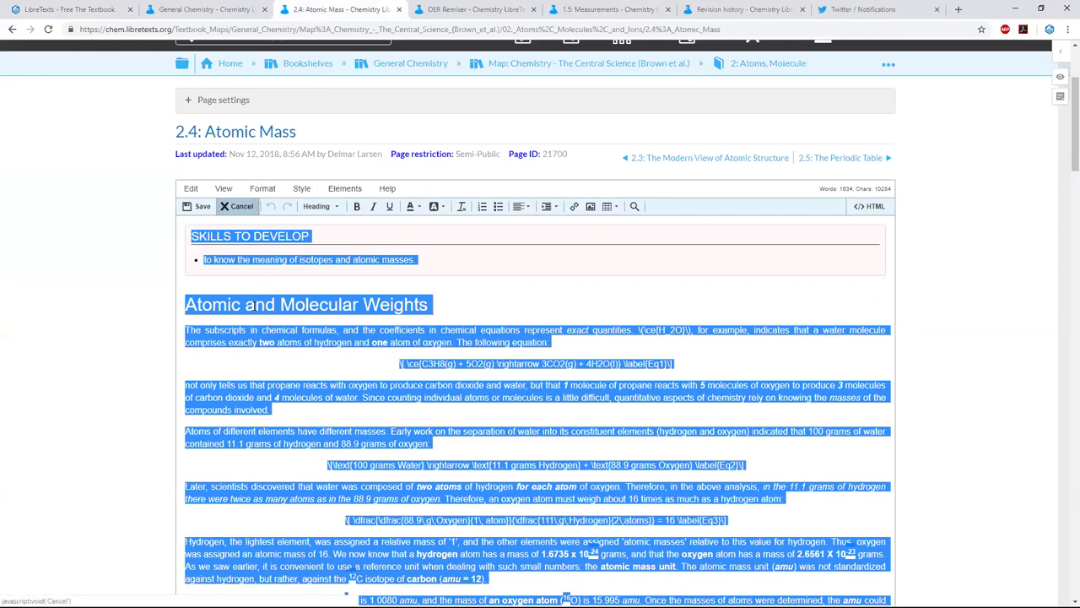
pyautogui.click(236, 207)
pyautogui.click(474, 9)
pyautogui.click(608, 9)
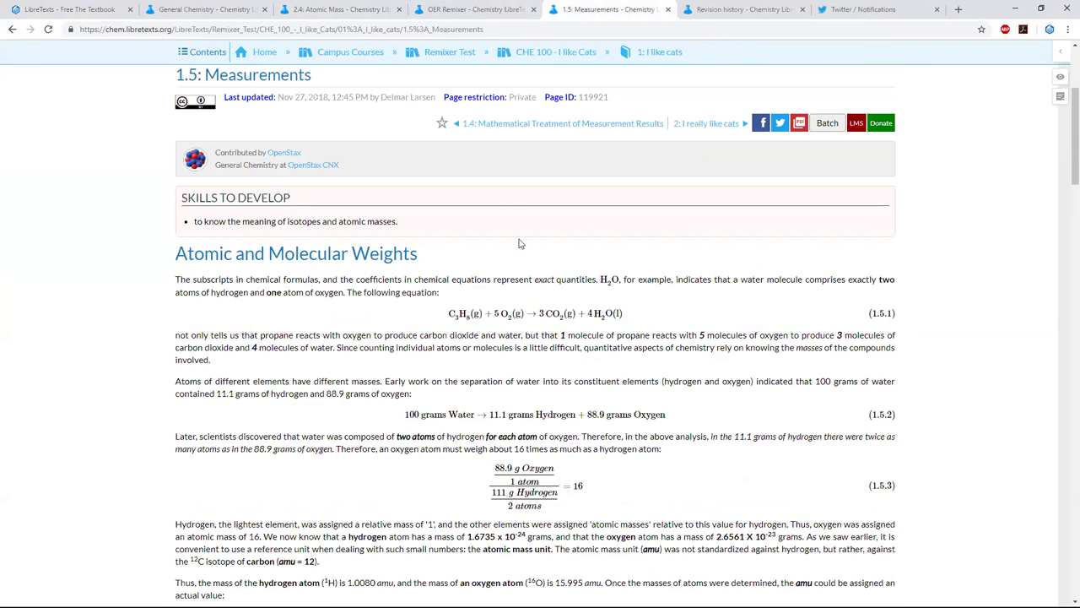
pyautogui.scroll(2, 512, 253)
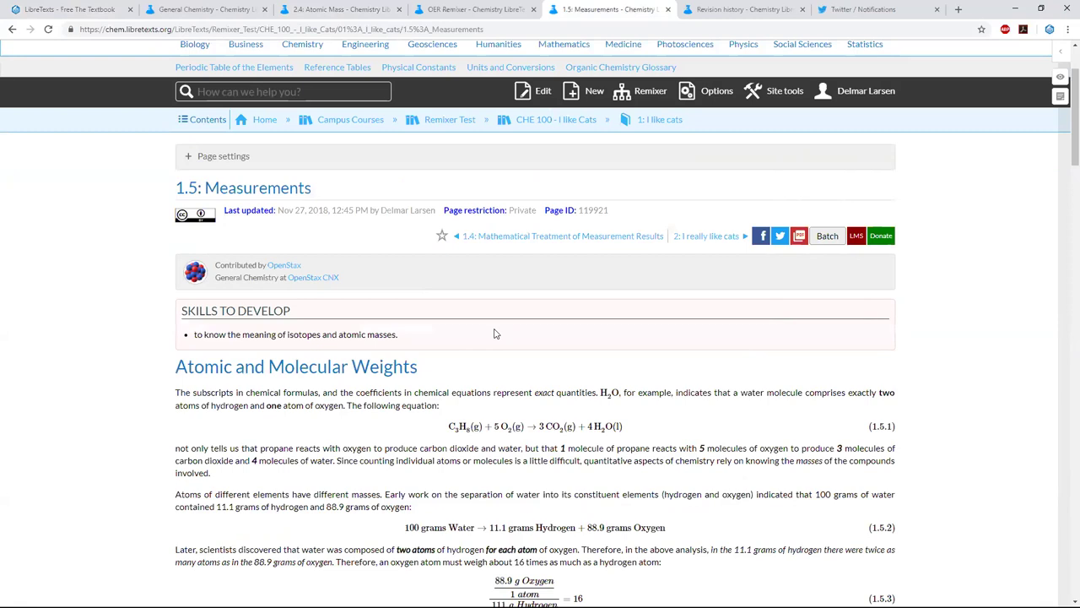
# - Return to the OER Remixer page and open the published CHE 100 - I like Cats LibreText in a new tab
pyautogui.click(497, 8)
pyautogui.click(597, 10)
pyautogui.click(474, 9)
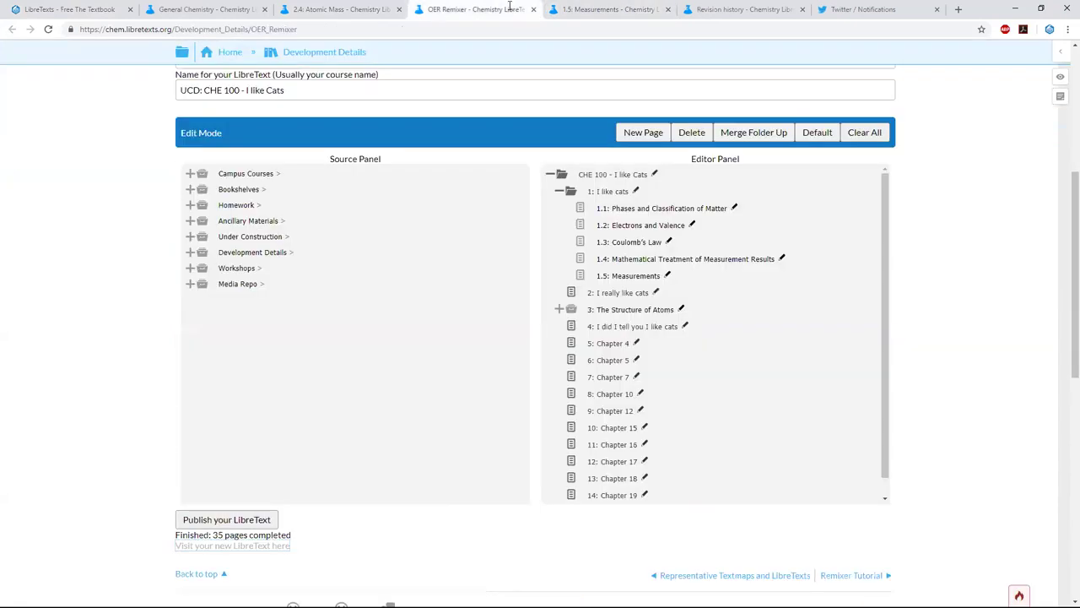
pyautogui.click(204, 547)
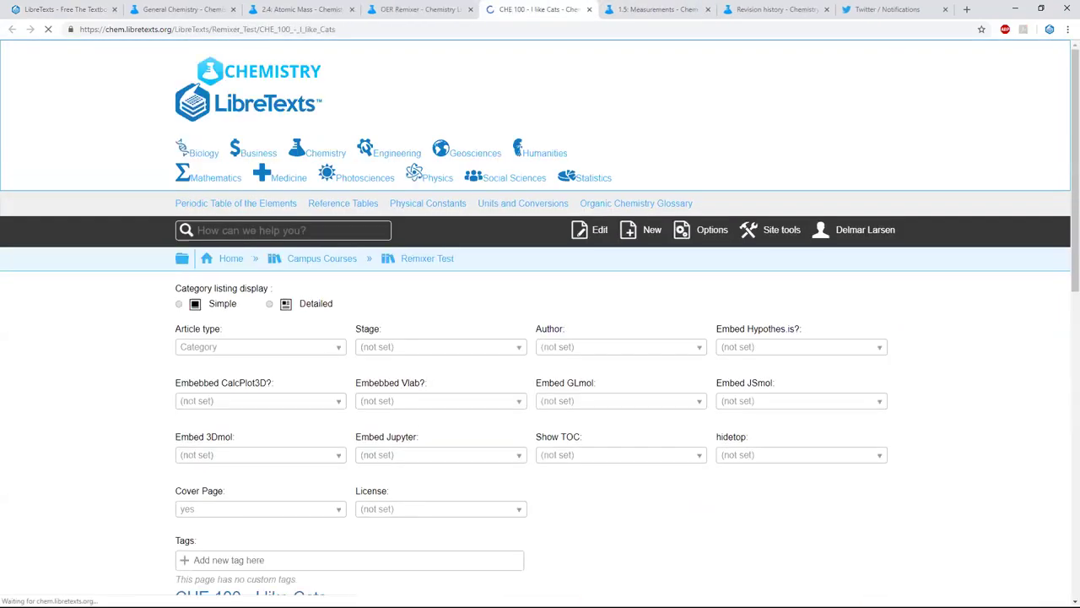